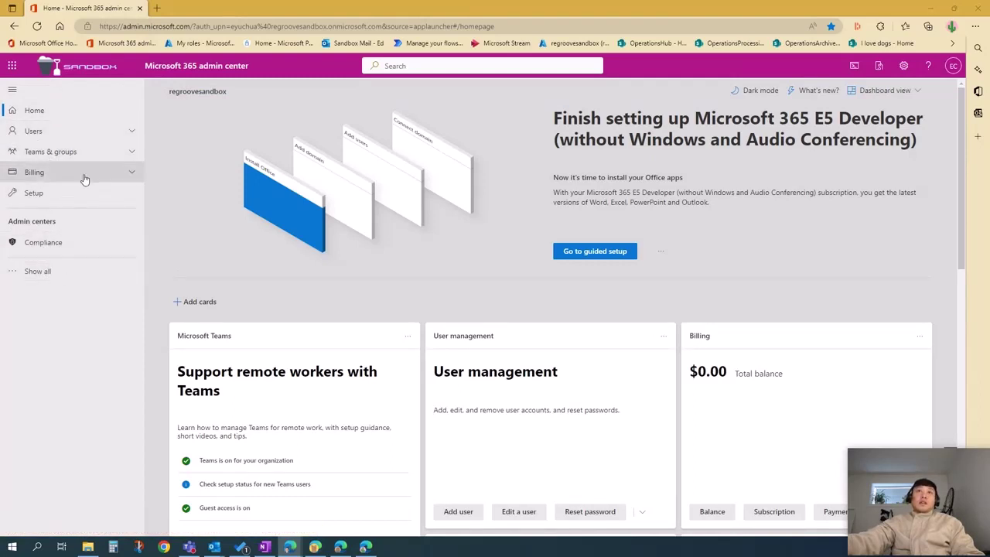
Expand the left navigation and go to Email & collaboration > Policies & rules
left_click(45, 272)
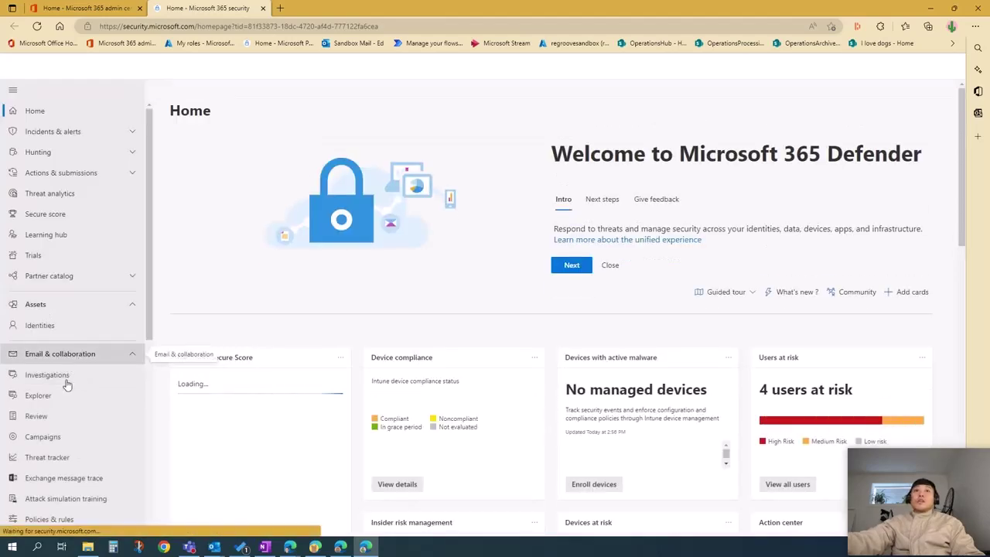
scroll(77, 386, "down", 1)
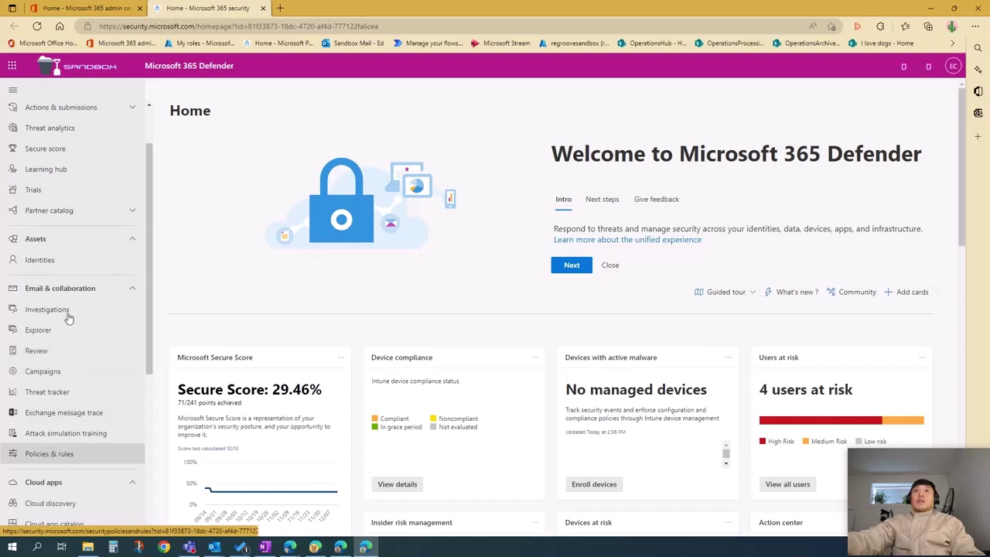
left_click(102, 456)
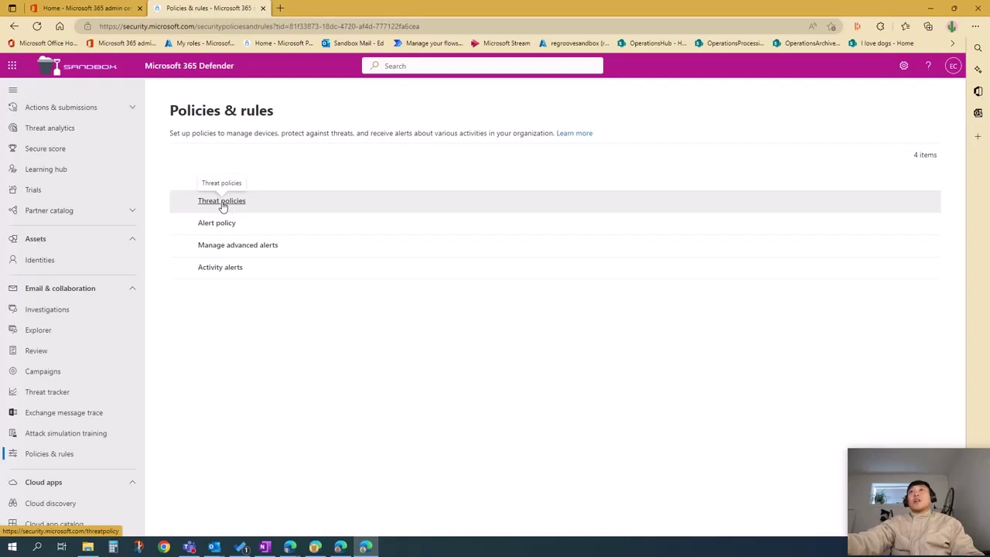
Open Threat policies and browse the Anti-phishing, Anti-spam, Anti-malware, Safe Attachments and Safe Links entries
left_click(223, 202)
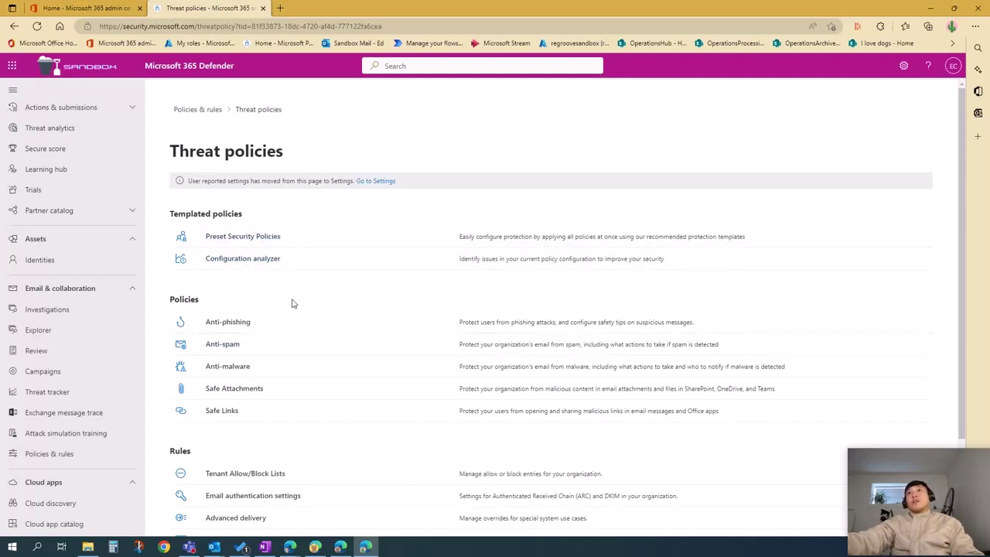
scroll(292, 303, "down", 1)
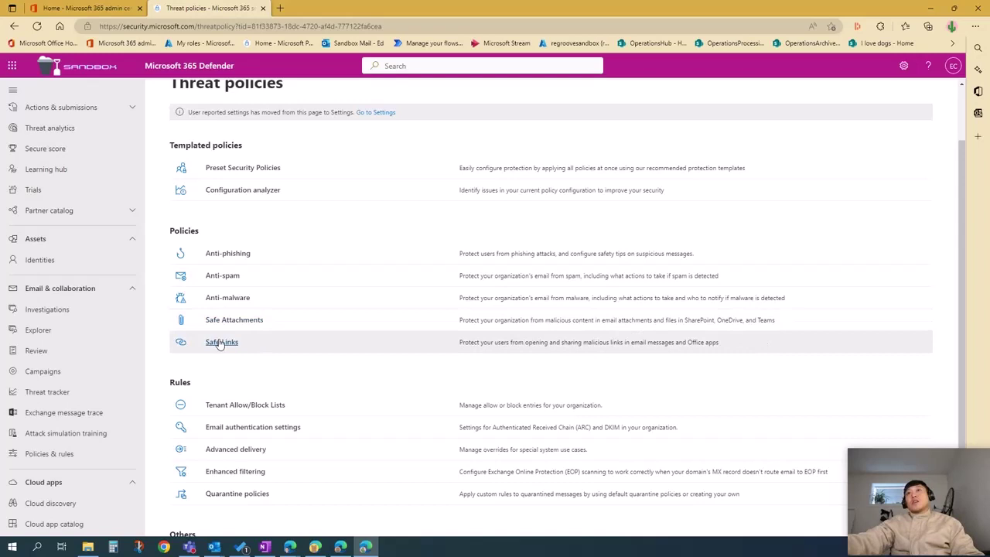
scroll(267, 394, "down", 1)
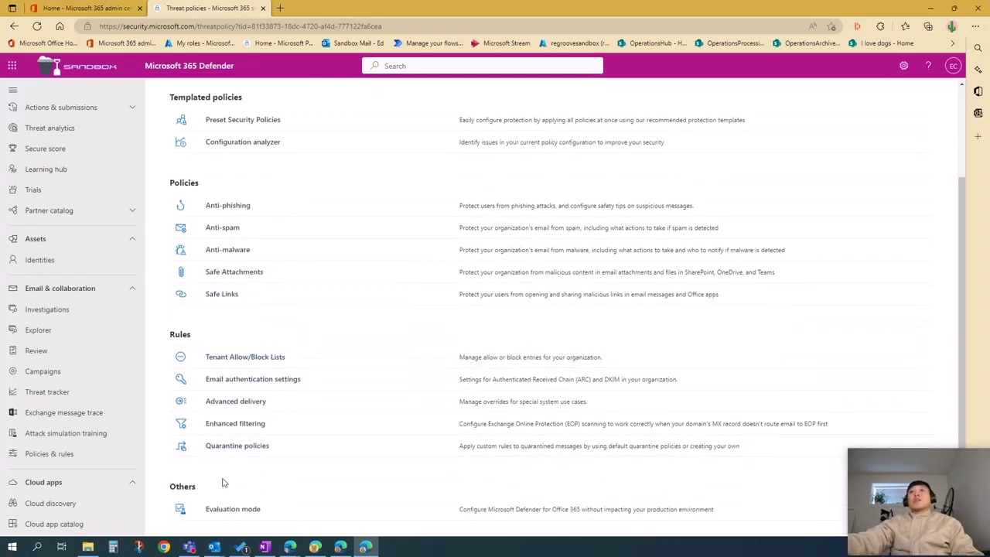
scroll(203, 325, "up", 1)
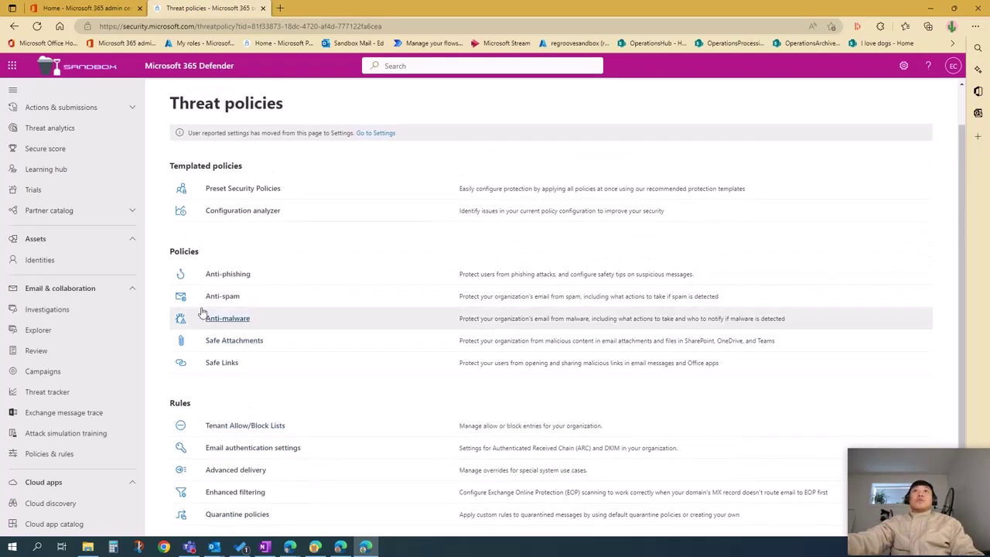
Open the Anti-phishing list and view the Office365 AntiPhish Default policy details
left_click(226, 276)
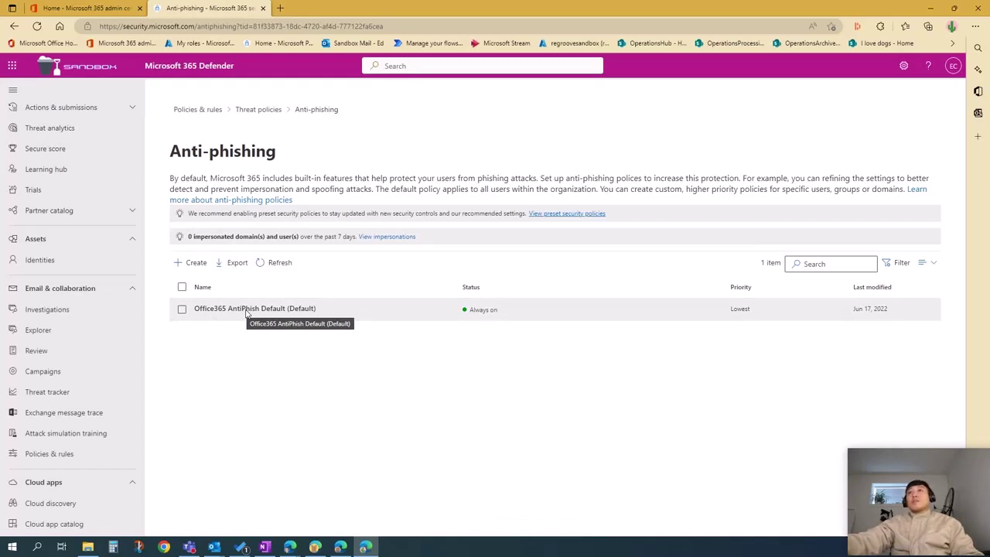
left_click(246, 309)
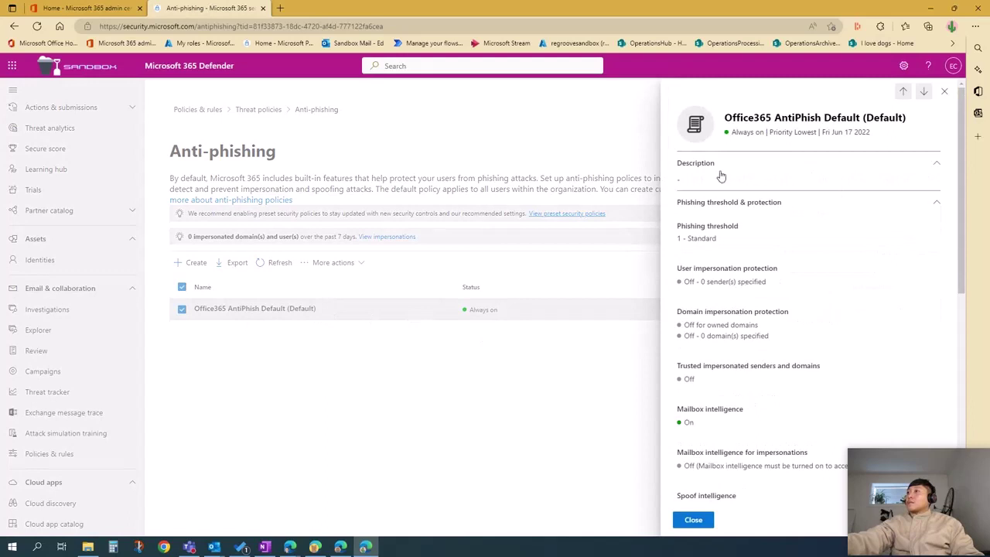
scroll(720, 176, "down", 5)
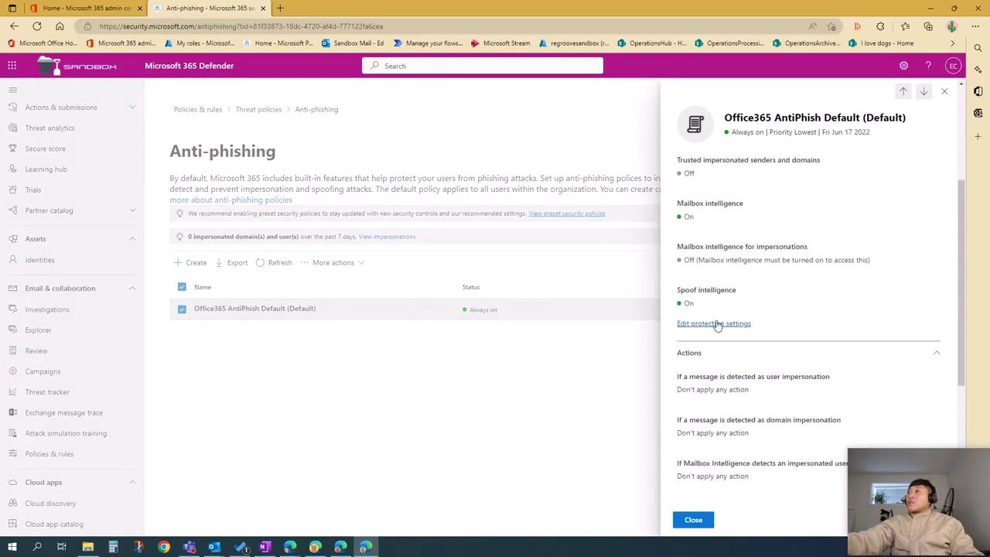
scroll(717, 325, "up", 5)
scroll(724, 398, "down", 3)
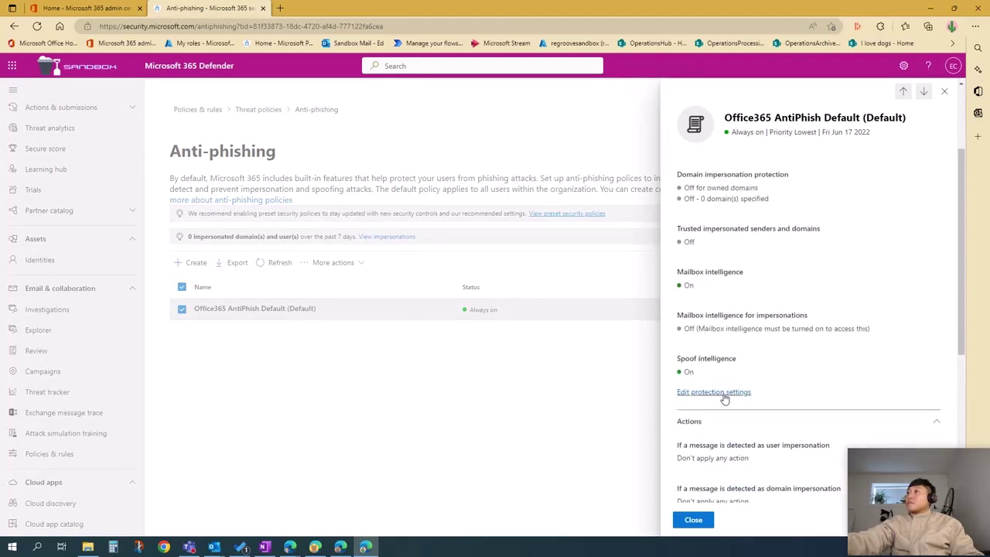
Inspect the policy's protection settings without changes, then scroll down to its Actions section
left_click(712, 392)
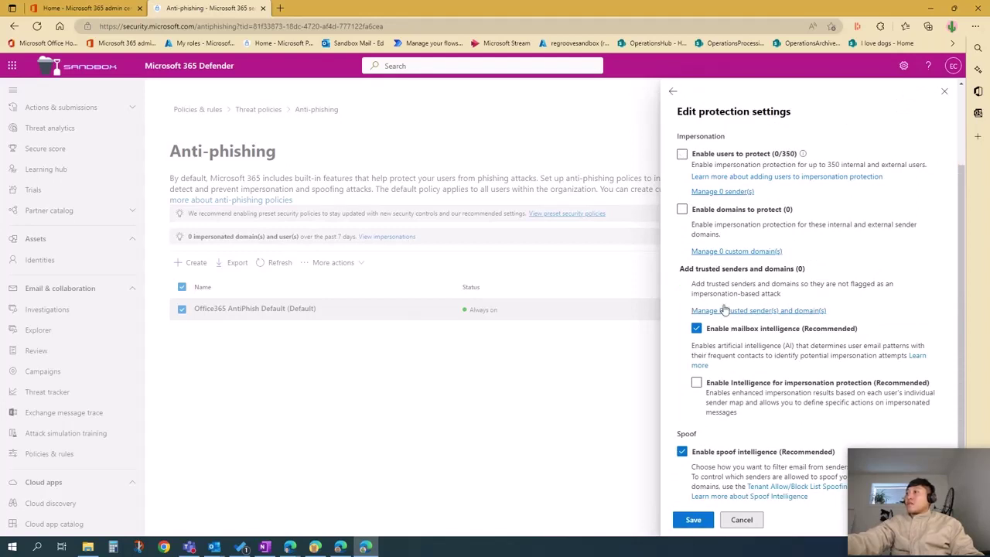
left_click(672, 91)
scroll(737, 380, "down", 3)
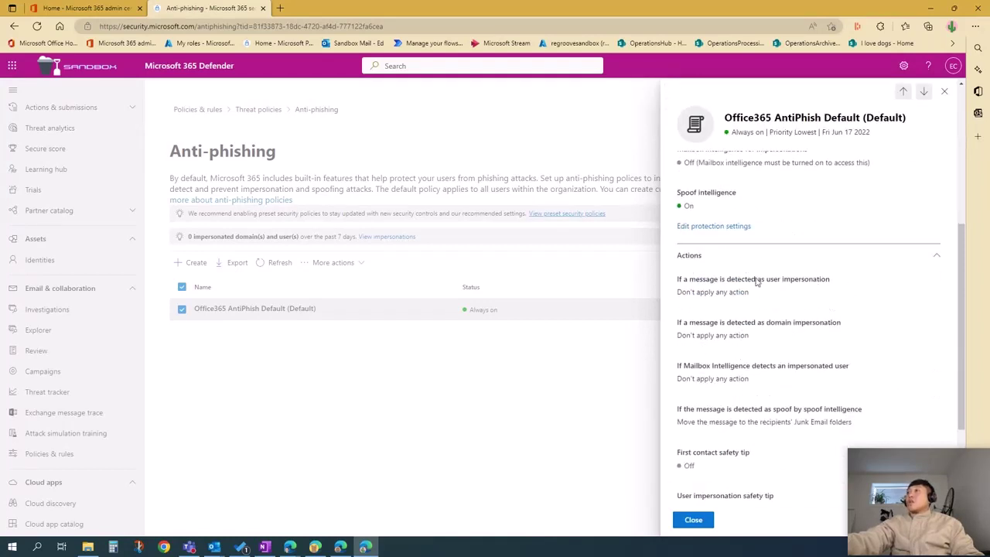
scroll(731, 369, "down", 5)
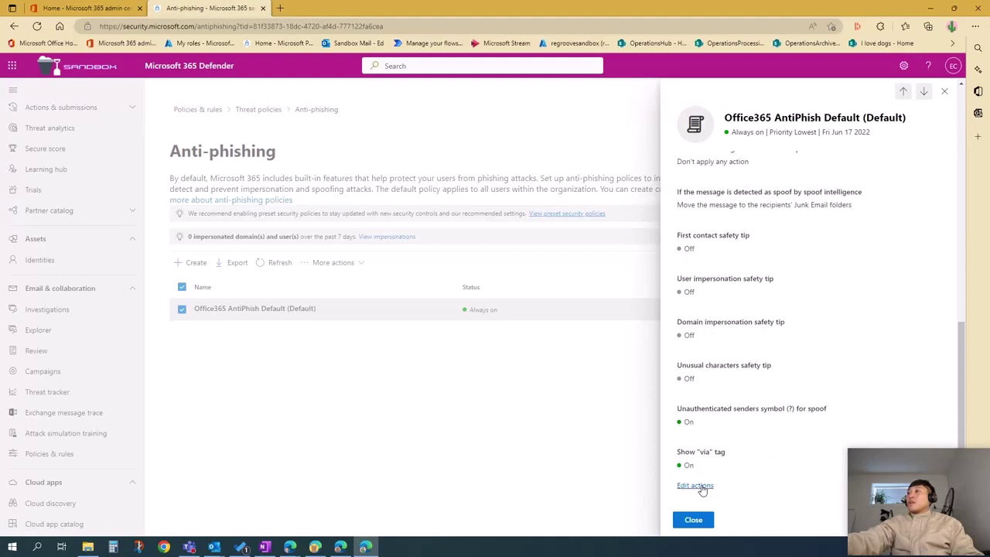
Inspect the default anti-phishing actions without editing and scroll through its safety tips settings
left_click(702, 486)
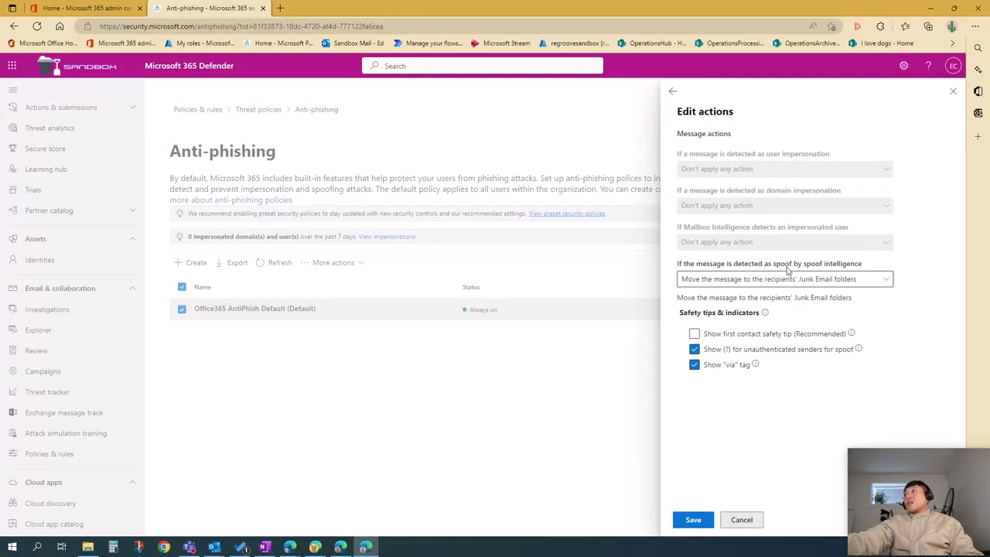
left_click(673, 94)
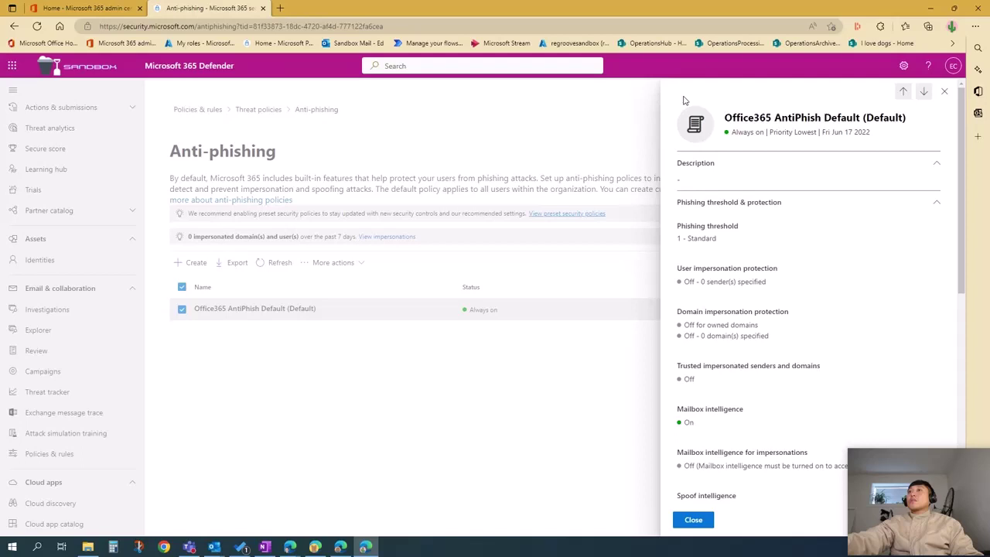
scroll(732, 413, "down", 2)
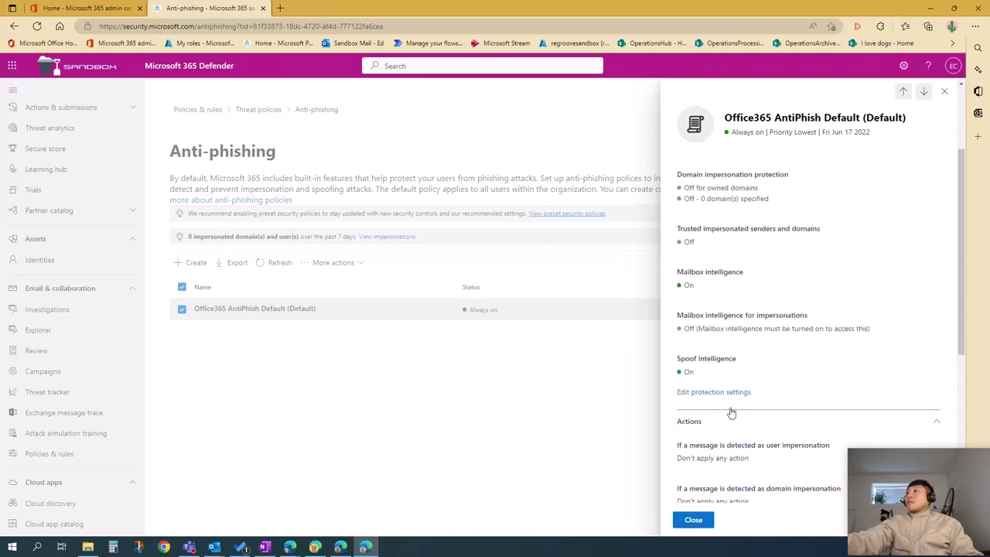
scroll(734, 321, "down", 3)
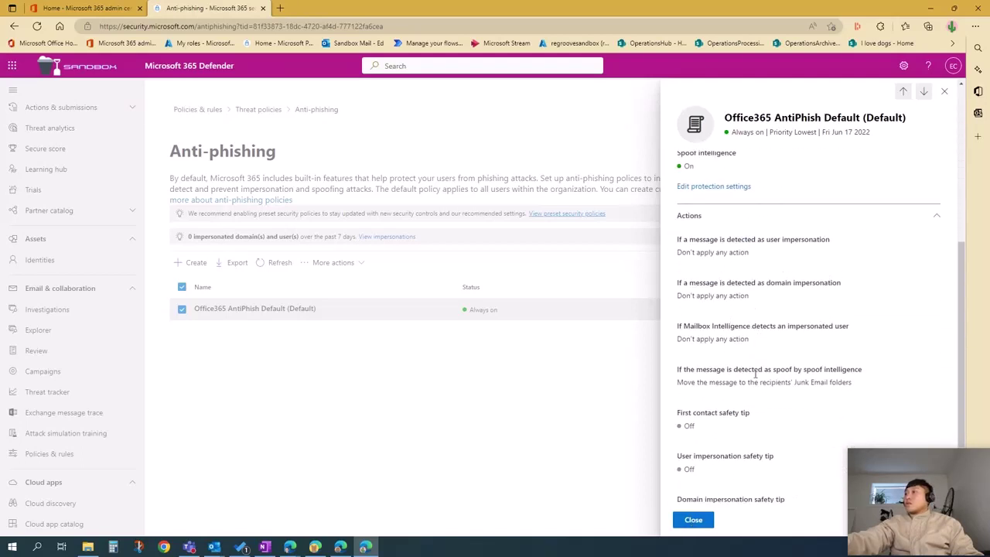
scroll(755, 374, "down", 3)
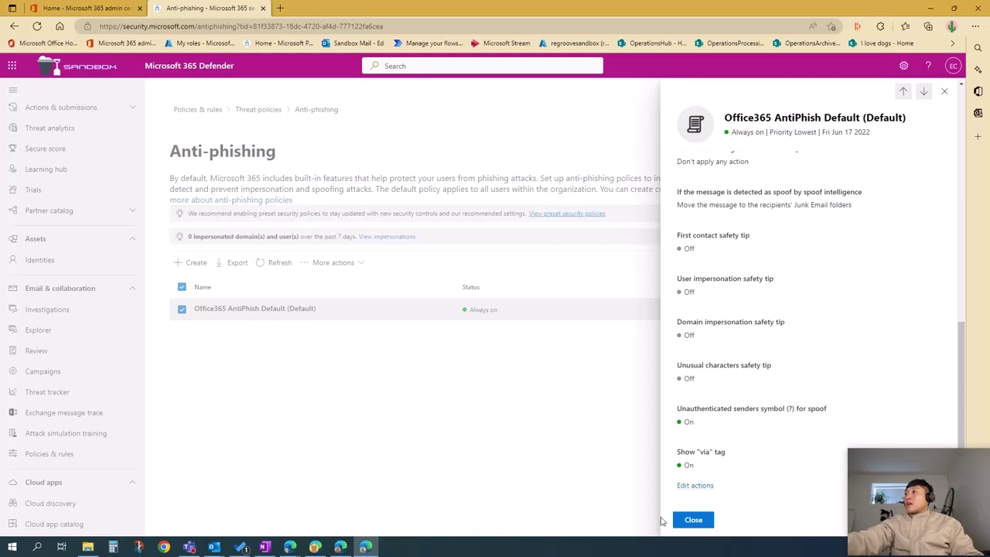
scroll(700, 250, "up", 2)
scroll(706, 265, "down", 2)
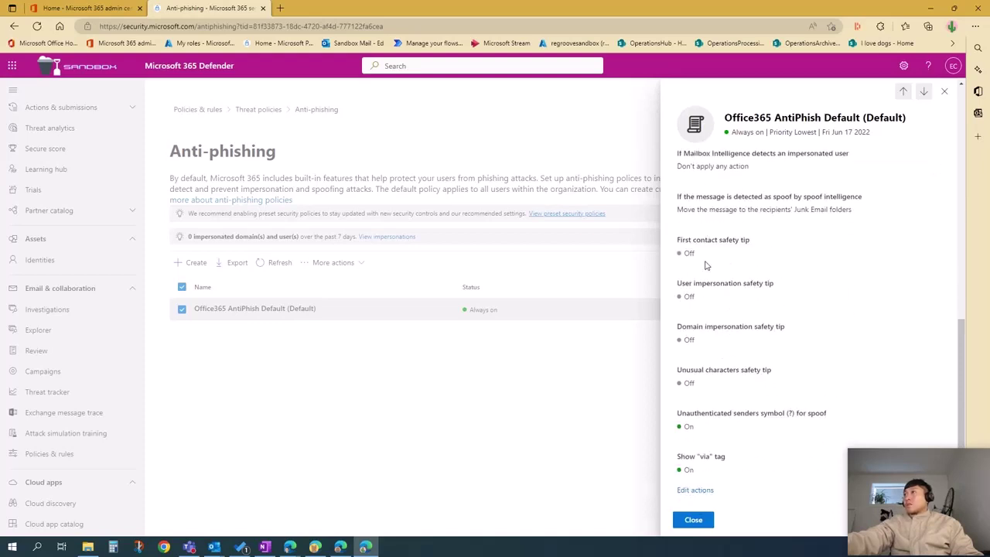
Close the anti-phishing policy details and switch to the Anti-spam policies via Threat policies
left_click(693, 519)
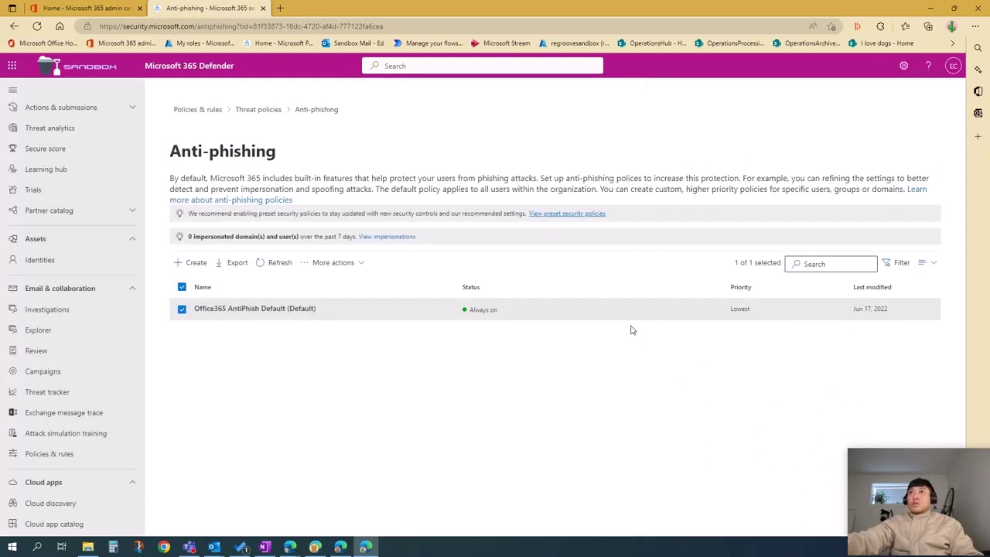
left_click(261, 112)
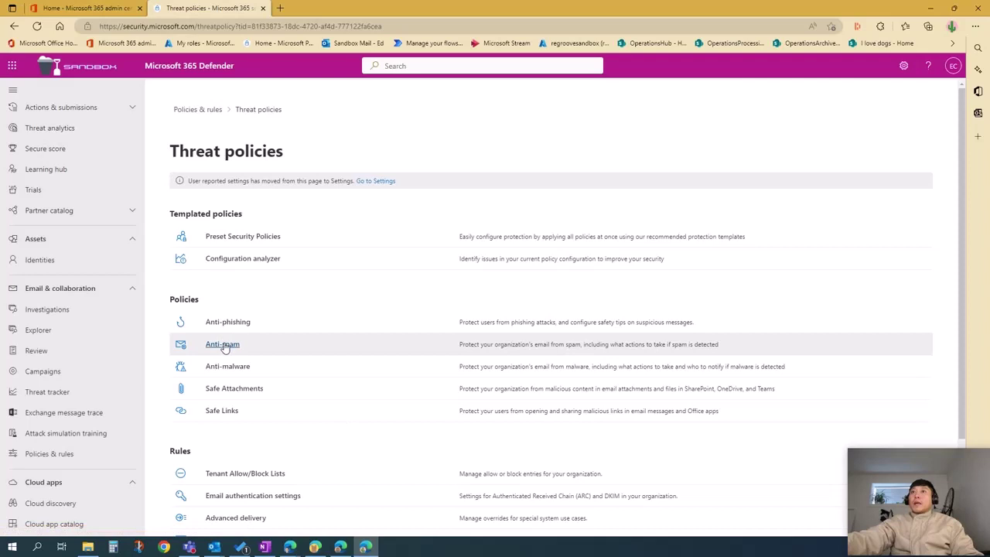
left_click(222, 345)
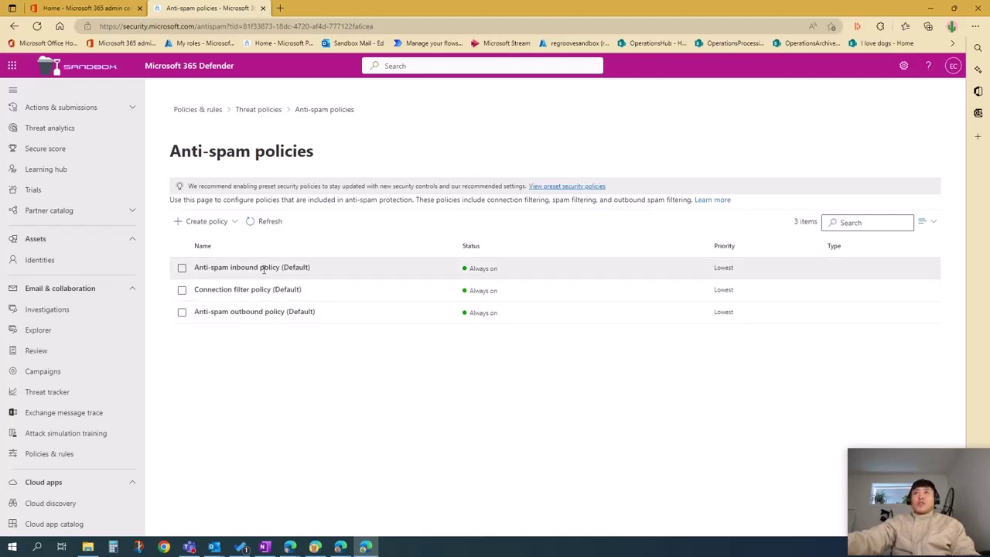
Open the default inbound anti-spam policy details and scroll through its settings
left_click(395, 272)
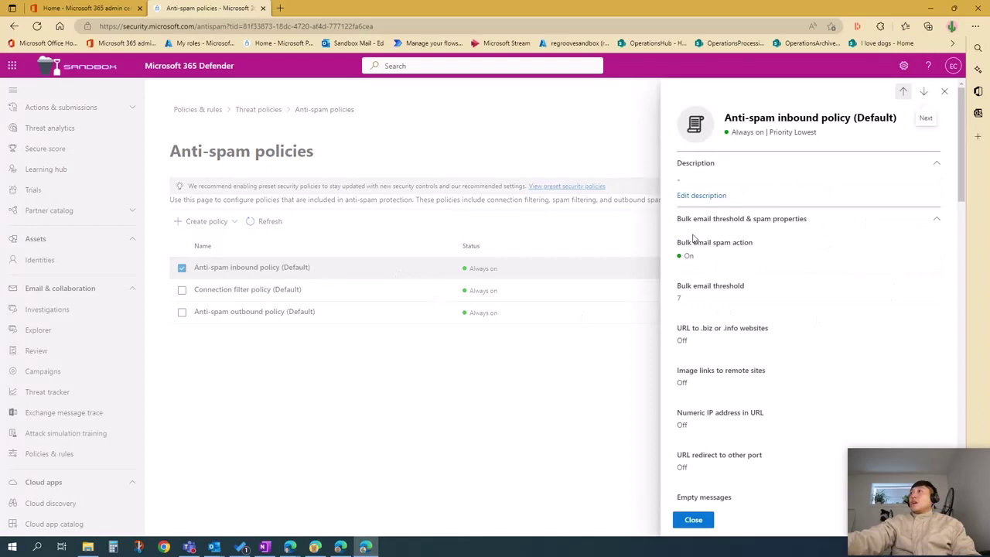
scroll(754, 330, "down", 1)
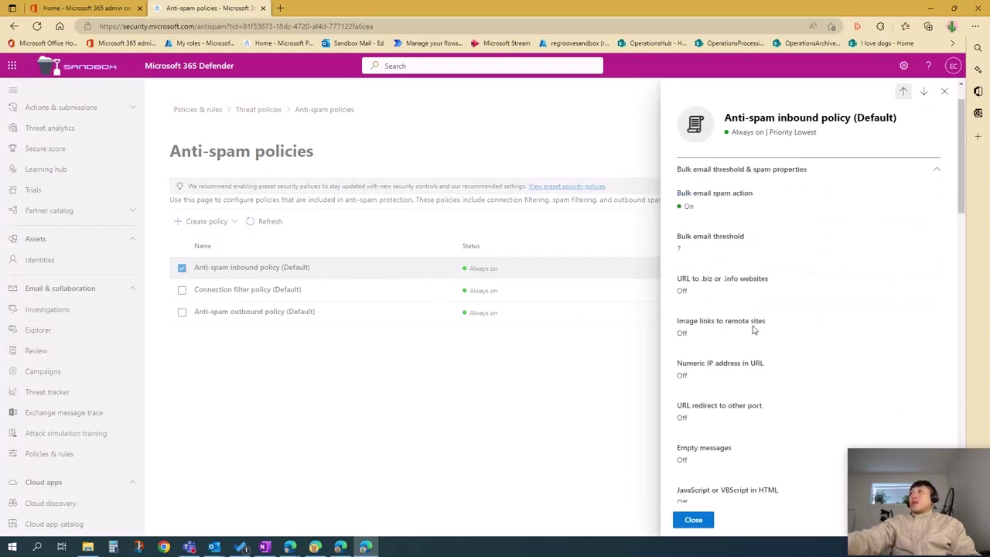
scroll(754, 330, "down", 1)
scroll(709, 333, "up", 2)
scroll(827, 312, "down", 3)
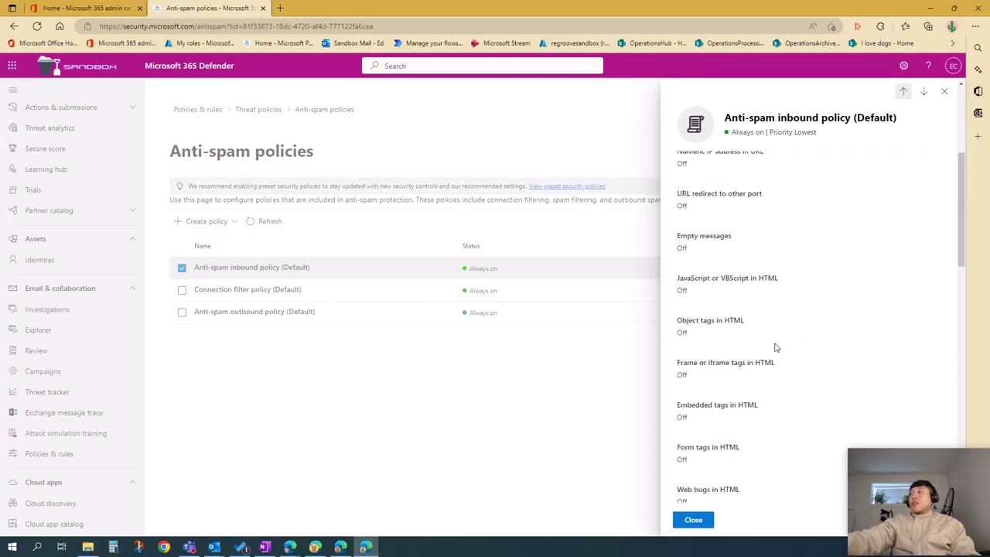
scroll(775, 347, "down", 4)
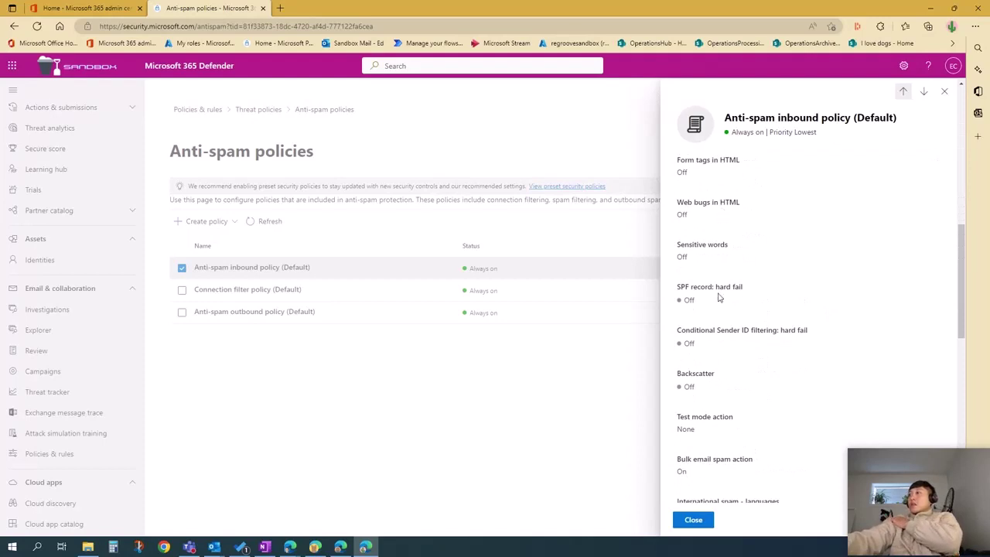
scroll(723, 324, "down", 4)
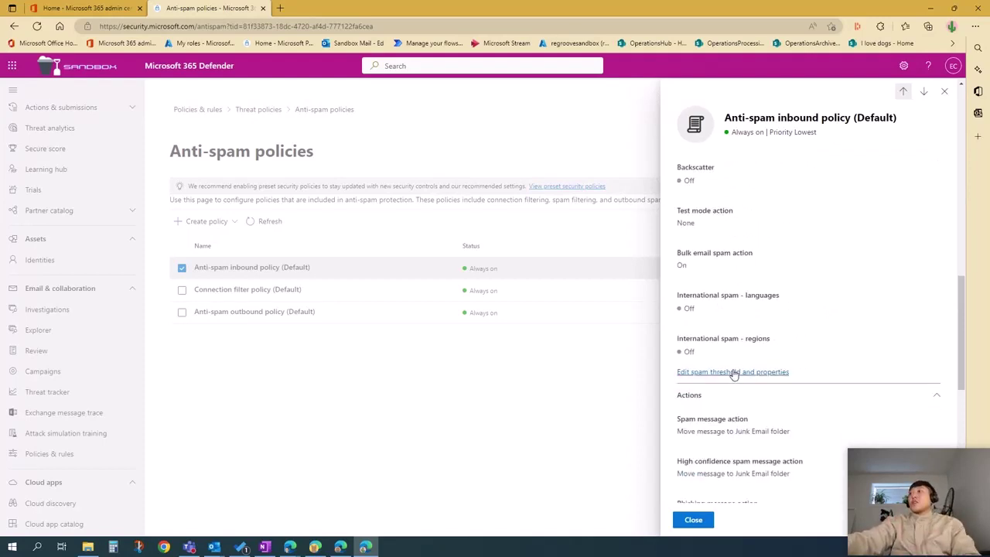
Review the spam threshold settings without saving, then scroll to Actions showing 15-day quarantine retention
left_click(741, 371)
scroll(749, 372, "up", 10)
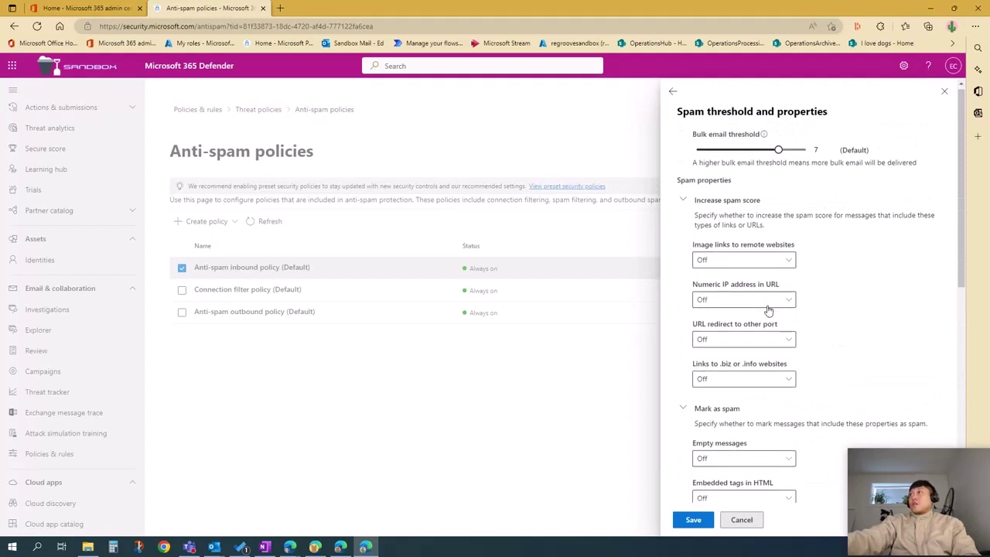
scroll(718, 229, "down", 3)
scroll(718, 230, "up", 3)
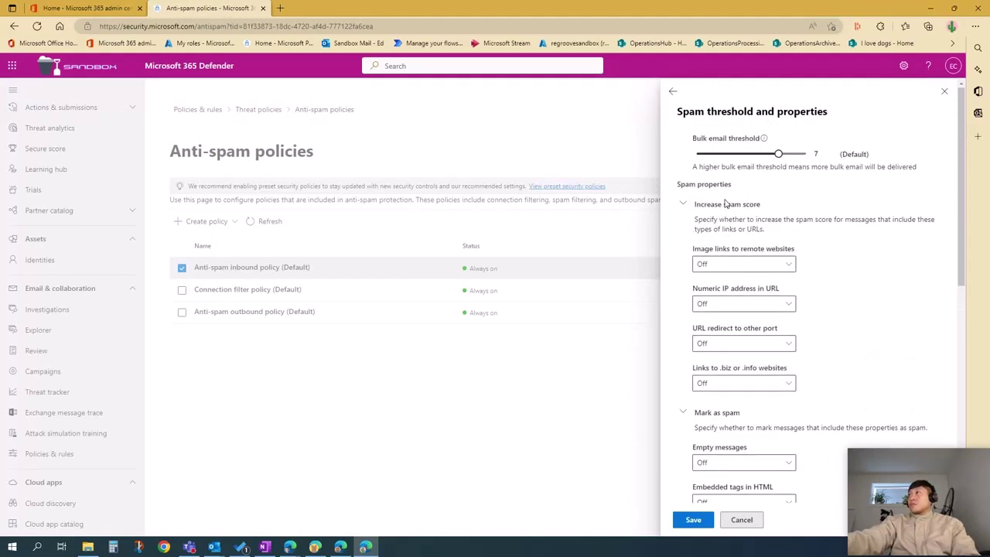
scroll(783, 331, "down", 6)
scroll(748, 396, "down", 2)
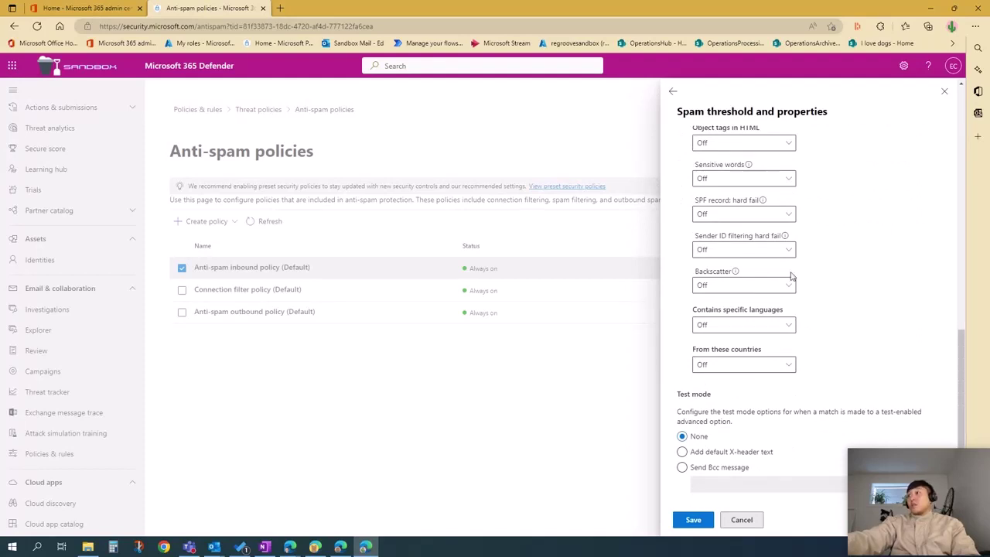
left_click(672, 91)
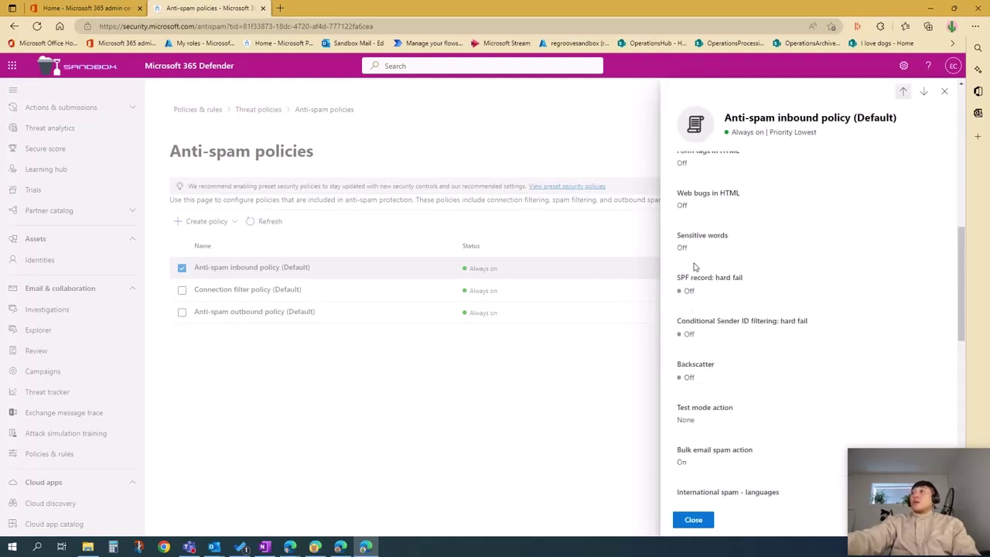
scroll(727, 291, "down", 5)
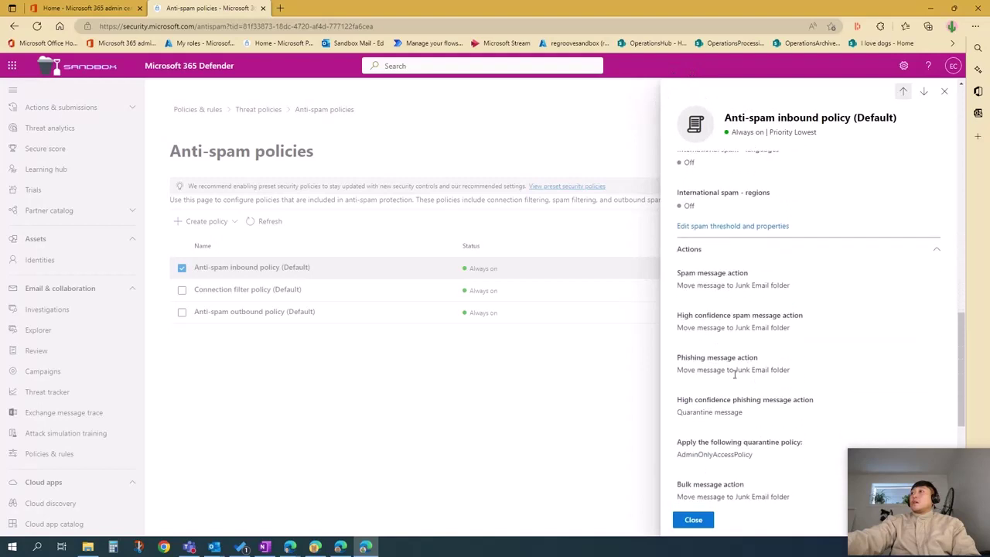
scroll(741, 300, "down", 4)
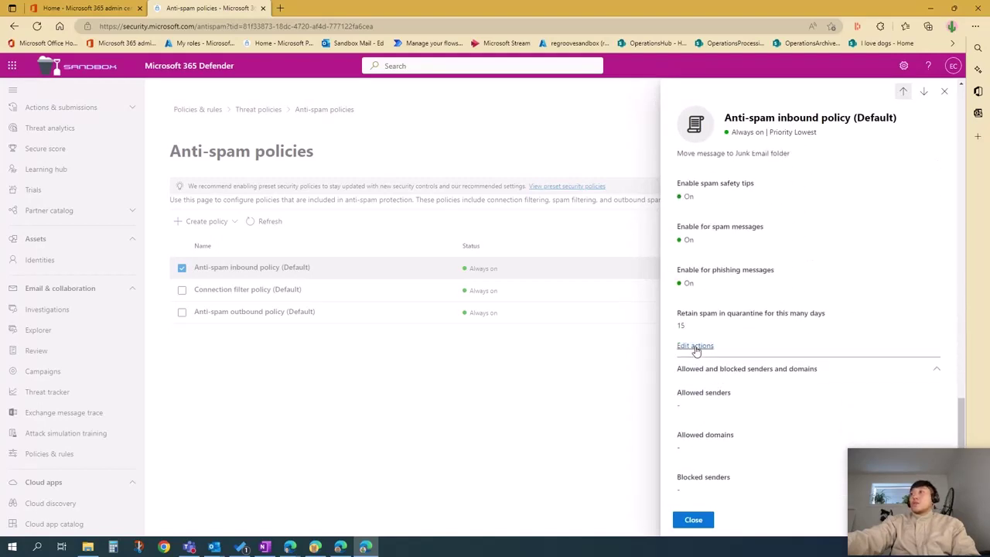
left_click(694, 347)
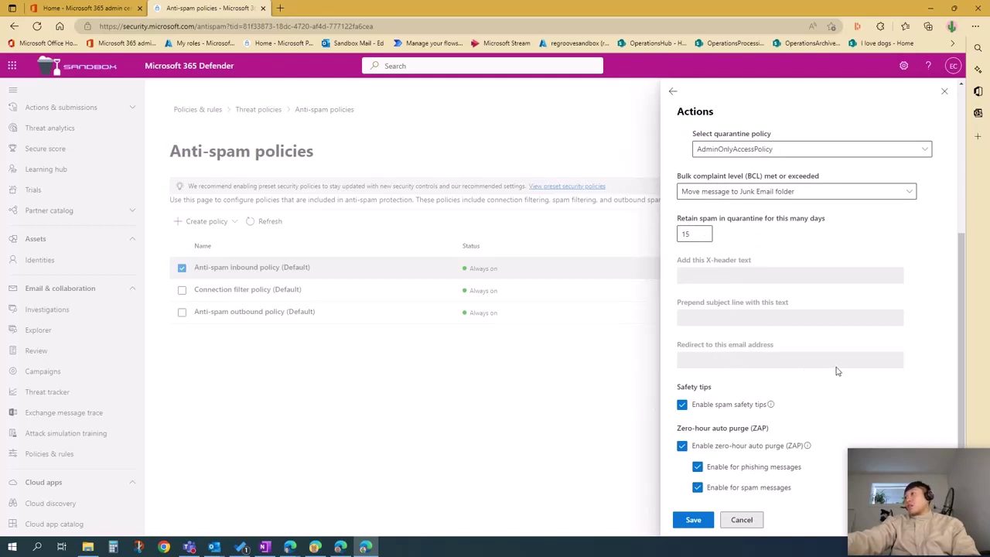
left_click(668, 95)
scroll(738, 434, "down", 5)
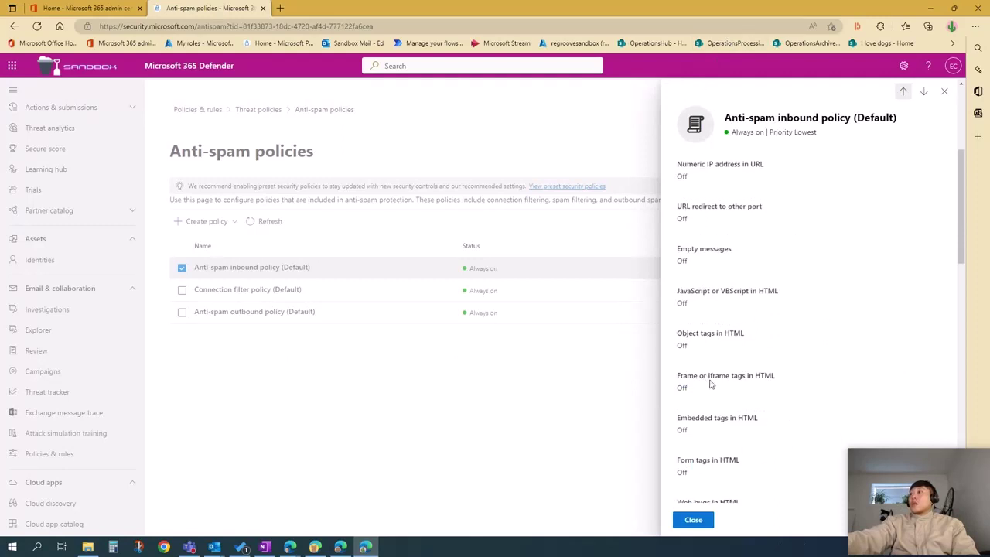
scroll(736, 340, "down", 3)
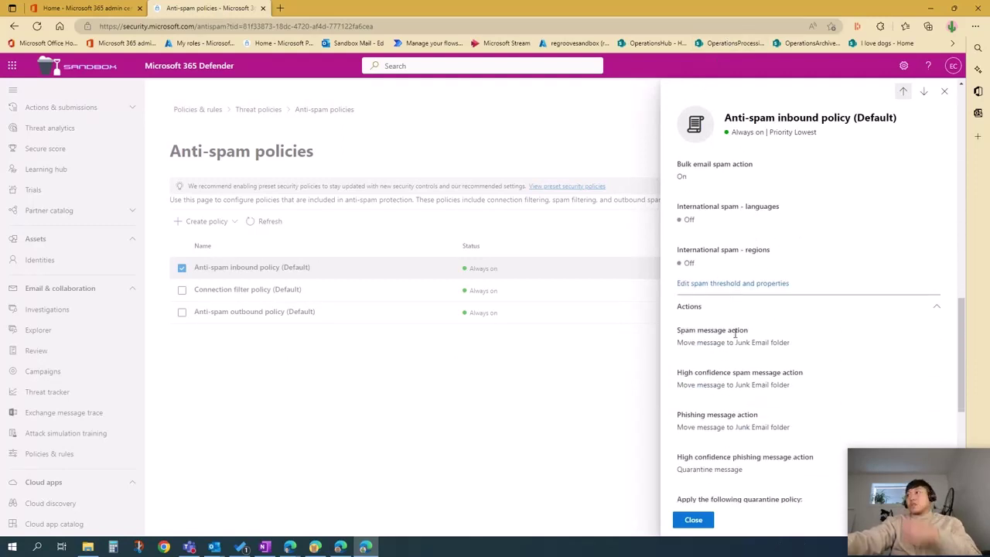
scroll(739, 325, "down", 6)
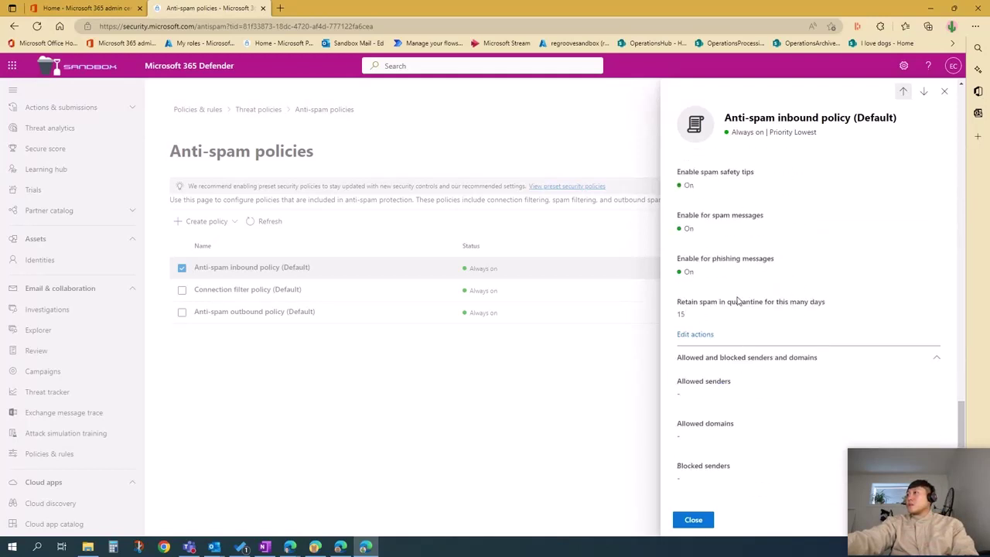
scroll(741, 324, "down", 1)
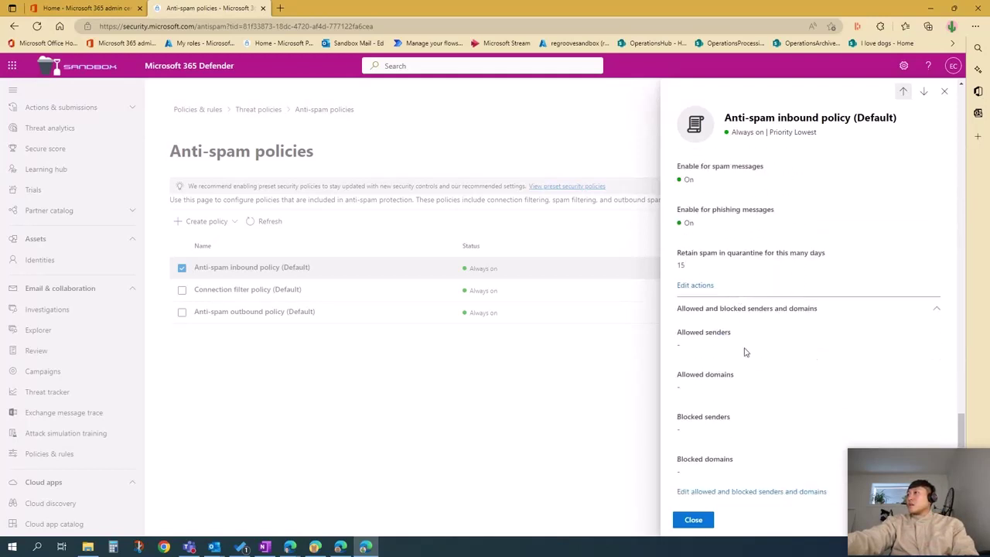
Check the allowed senders, allowed domains and blocked senders lists are empty, then cancel and close the details
left_click(746, 493)
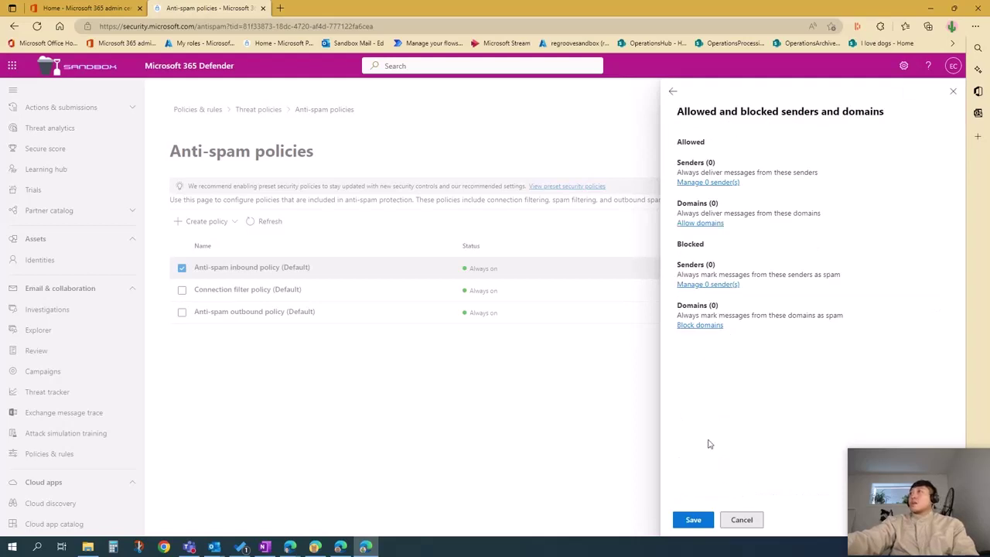
left_click(708, 183)
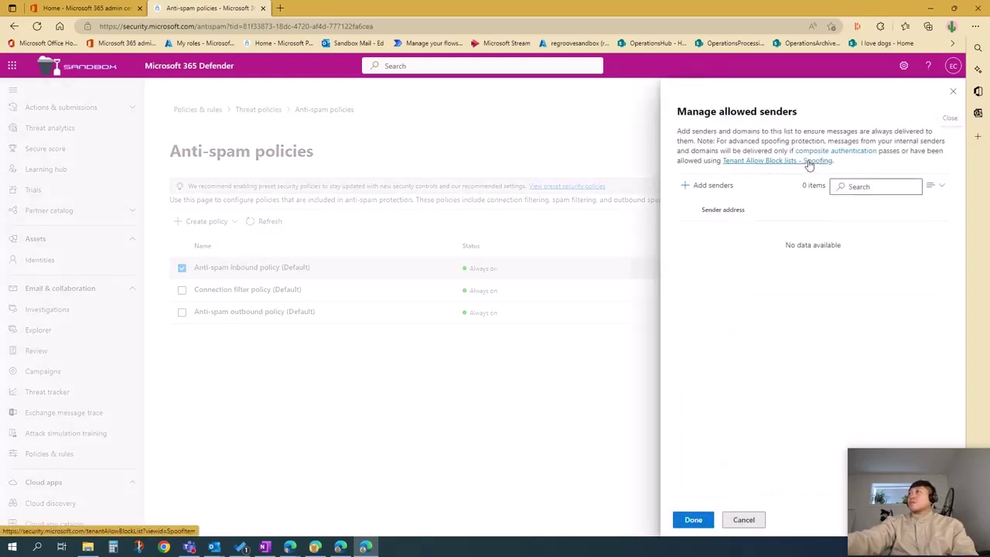
left_click(696, 520)
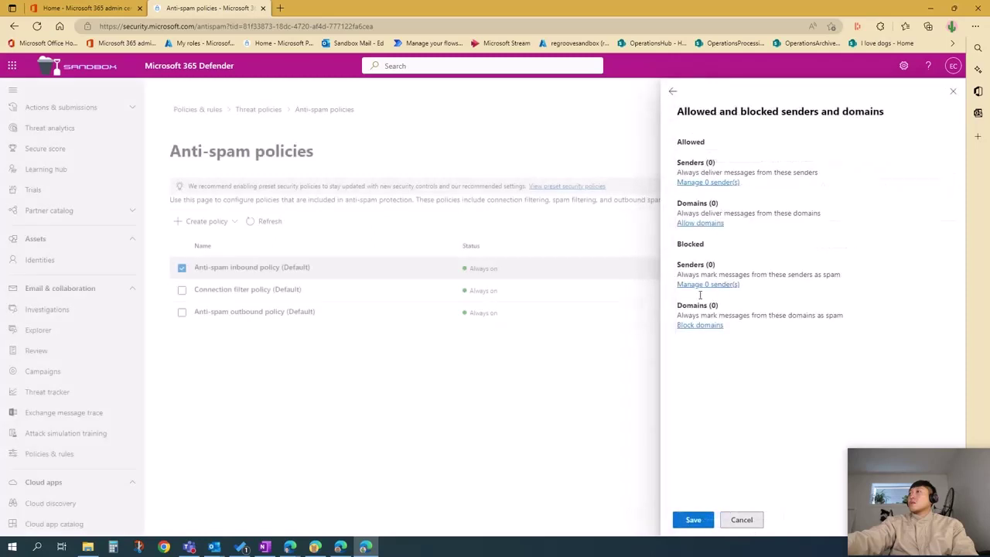
left_click(701, 224)
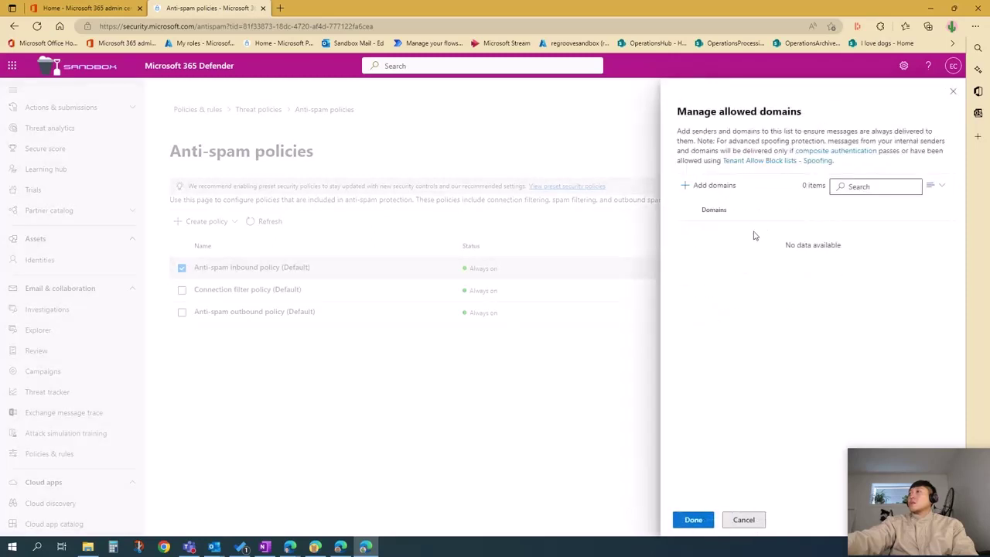
left_click(694, 519)
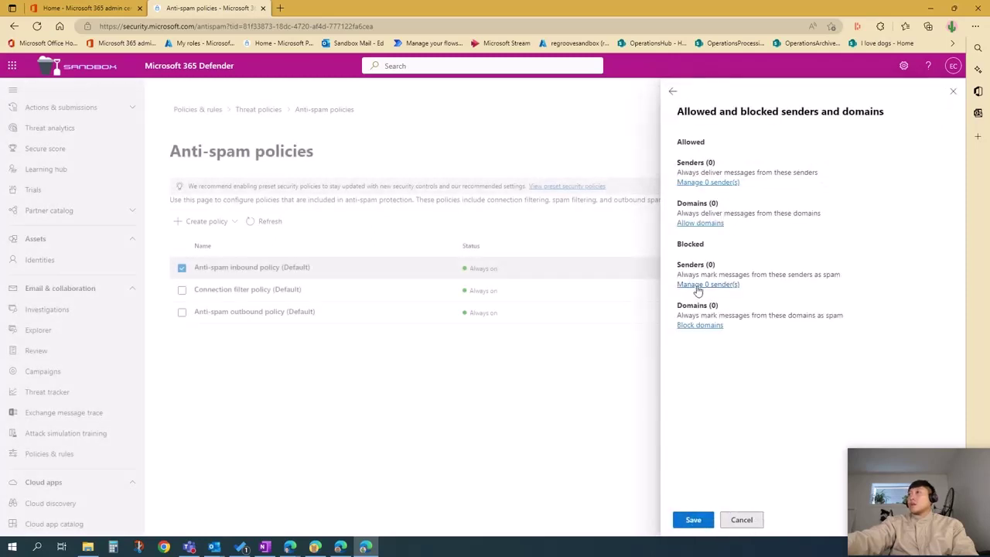
left_click(697, 285)
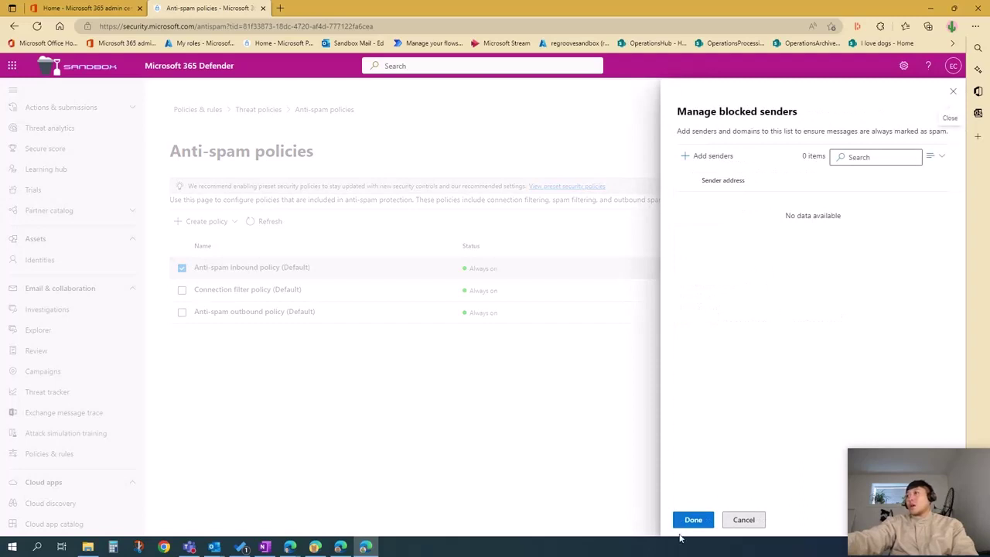
left_click(698, 522)
left_click(744, 519)
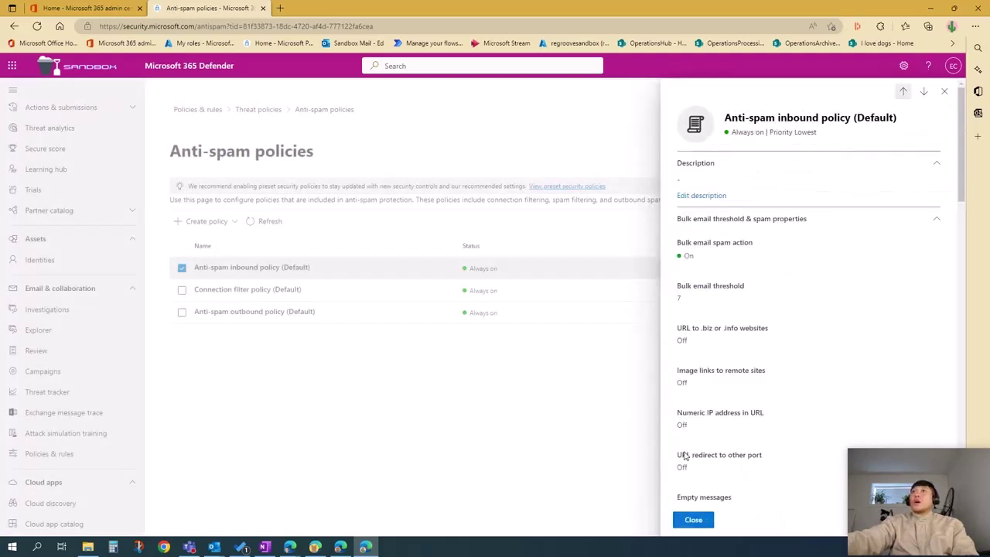
left_click(694, 519)
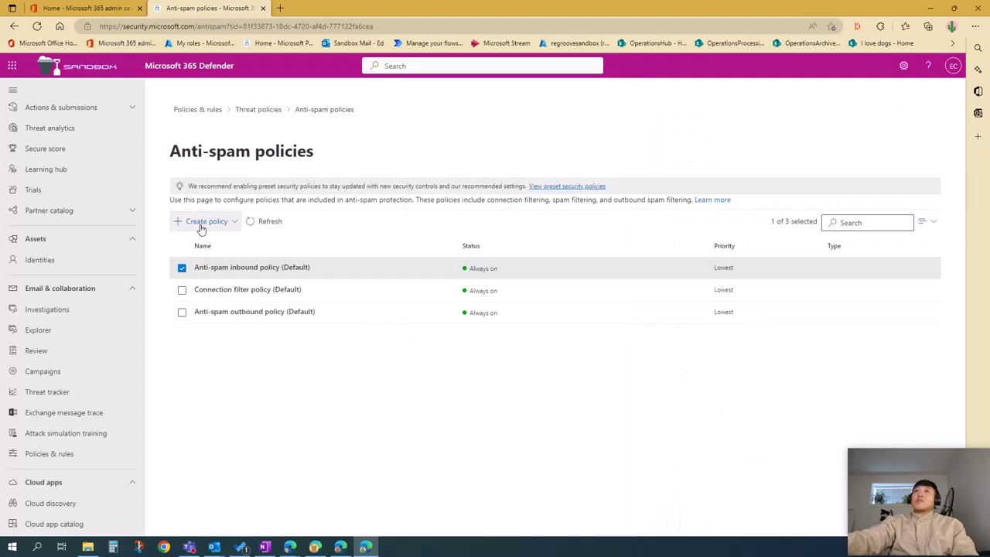
left_click(242, 293)
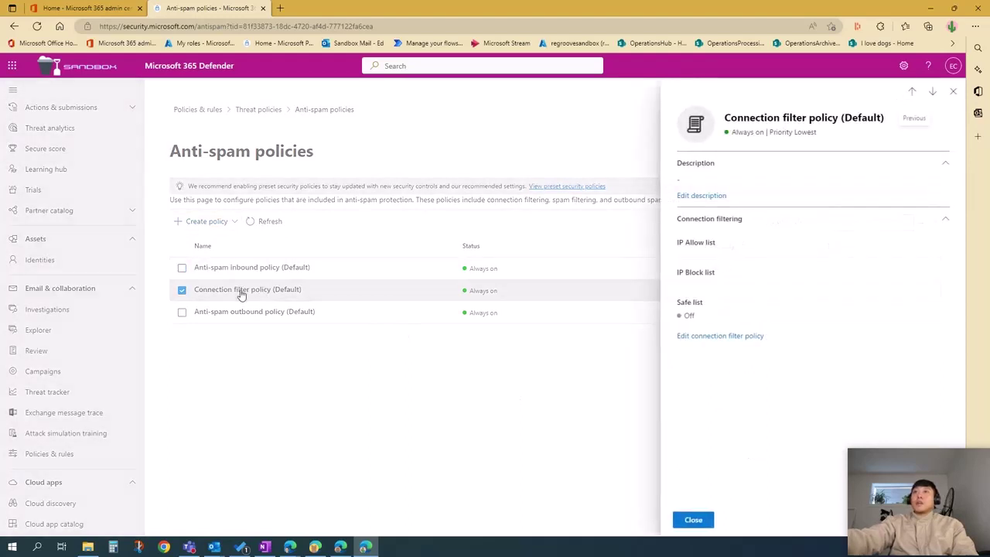
left_click(715, 335)
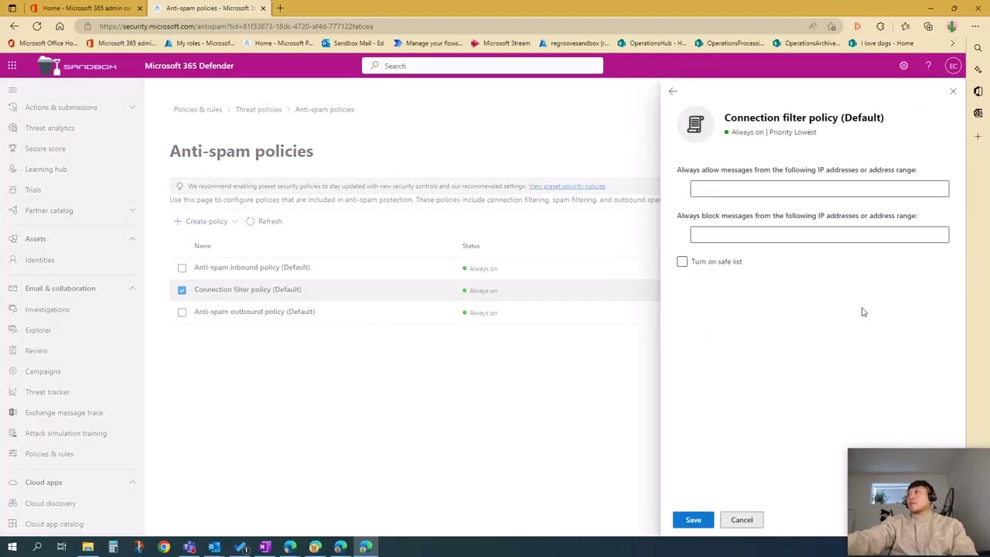
left_click(733, 522)
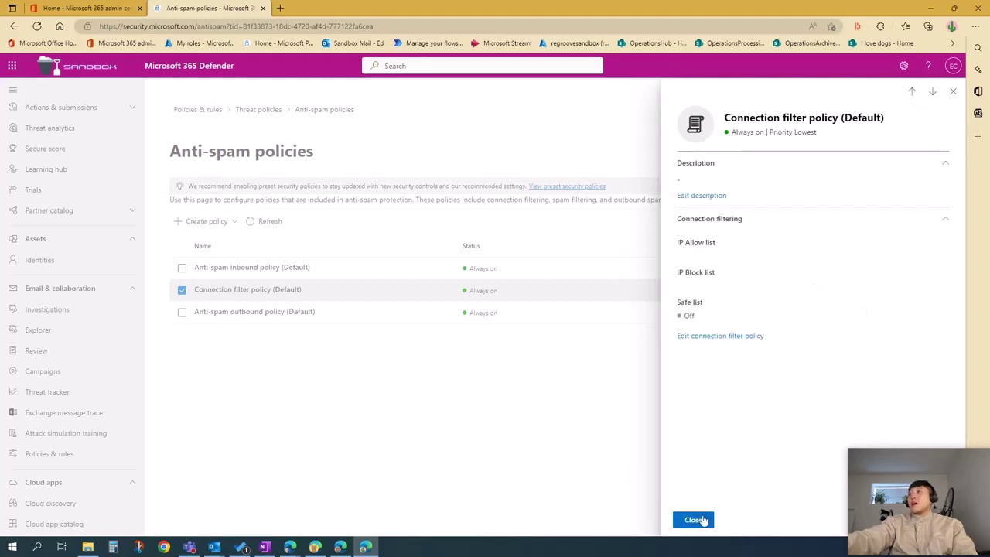
left_click(699, 521)
left_click(246, 313)
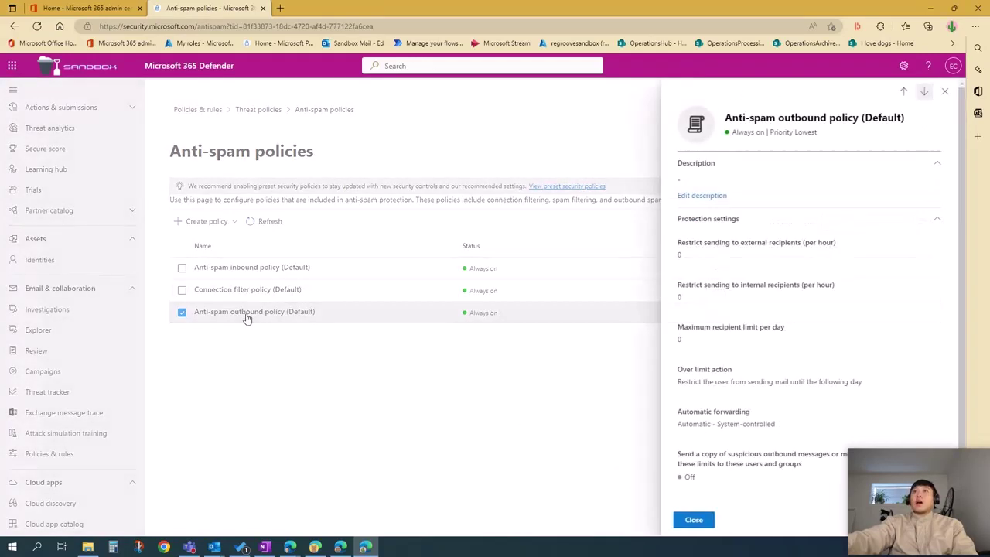
scroll(698, 225, "down", 2)
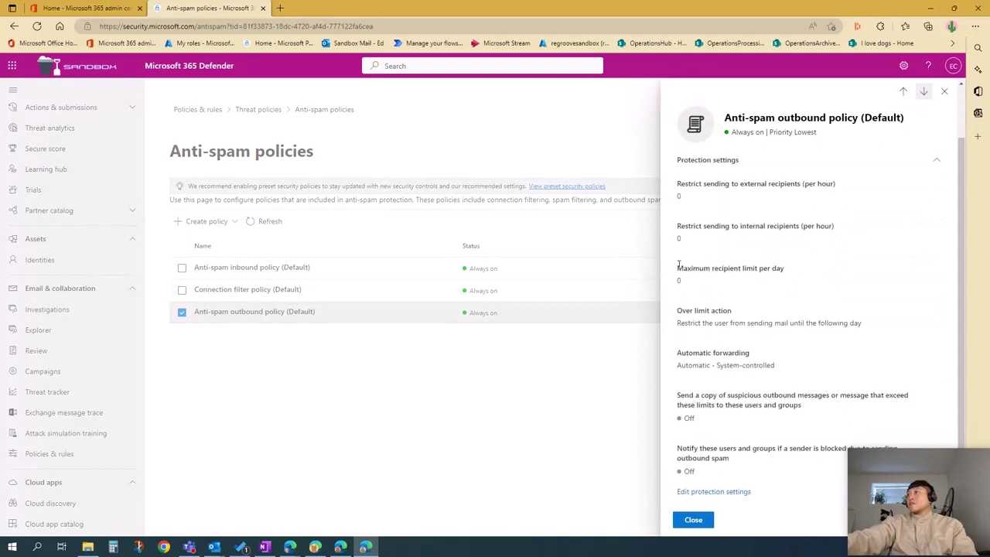
left_click(726, 492)
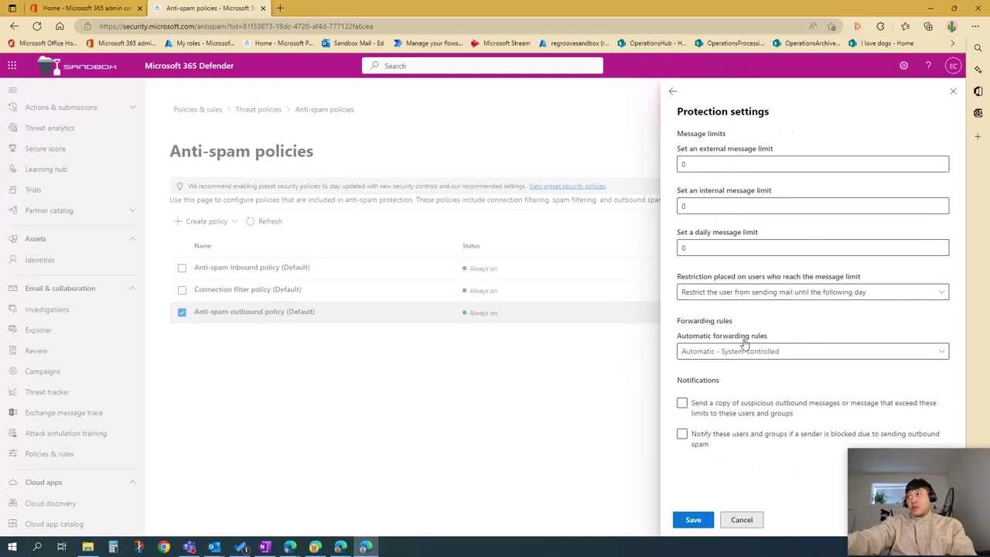
left_click(693, 520)
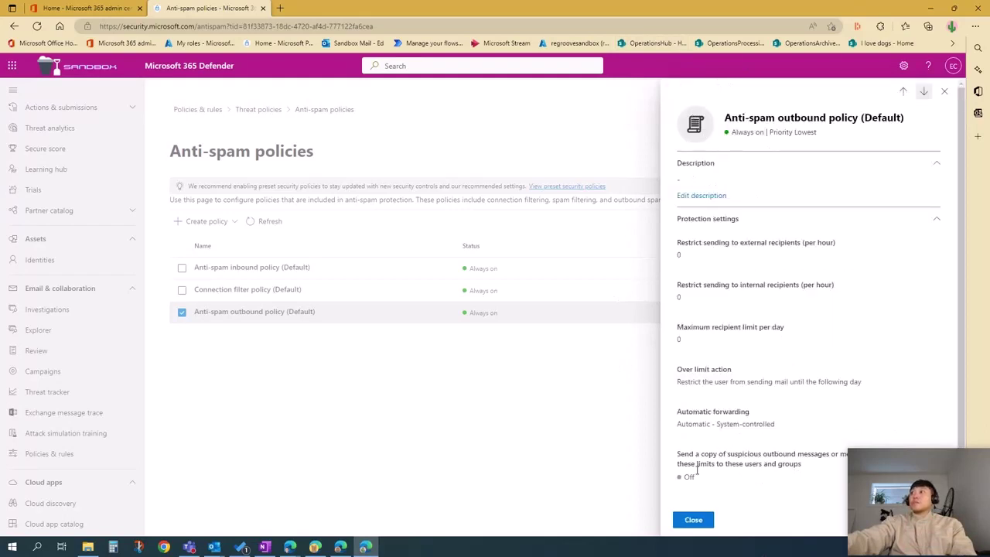
left_click(693, 520)
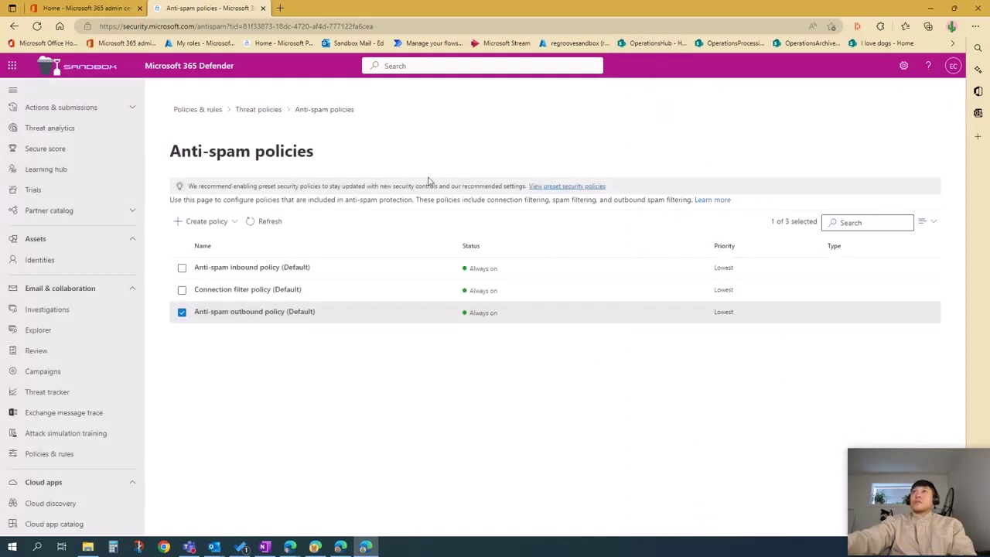
Open the Default (Default) anti-malware policy, view its protection settings without changes, and close it
left_click(259, 109)
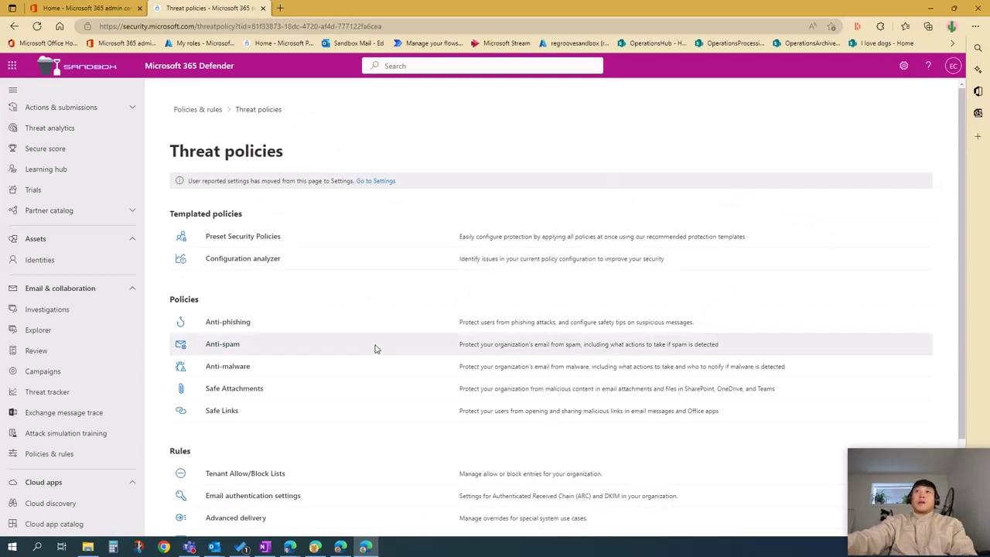
left_click(223, 370)
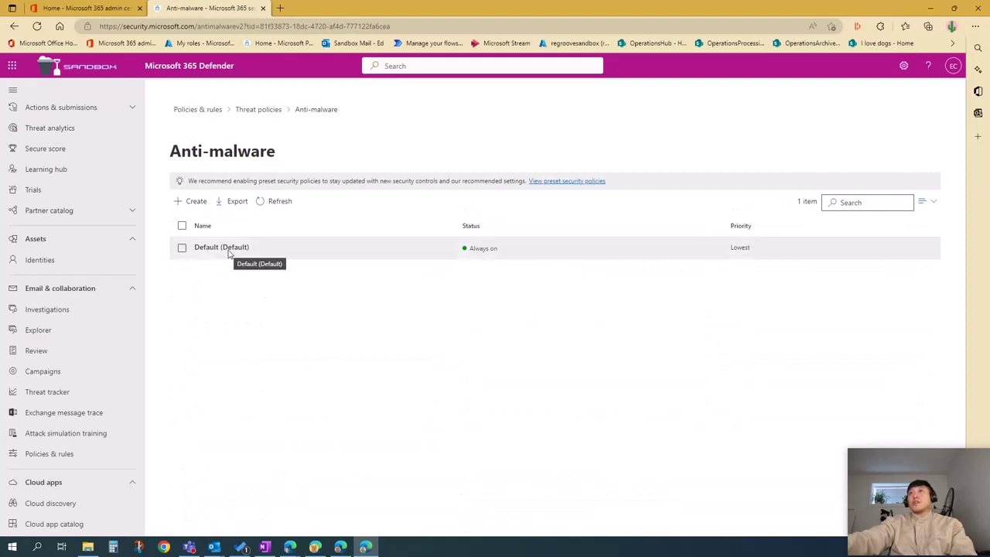
left_click(228, 249)
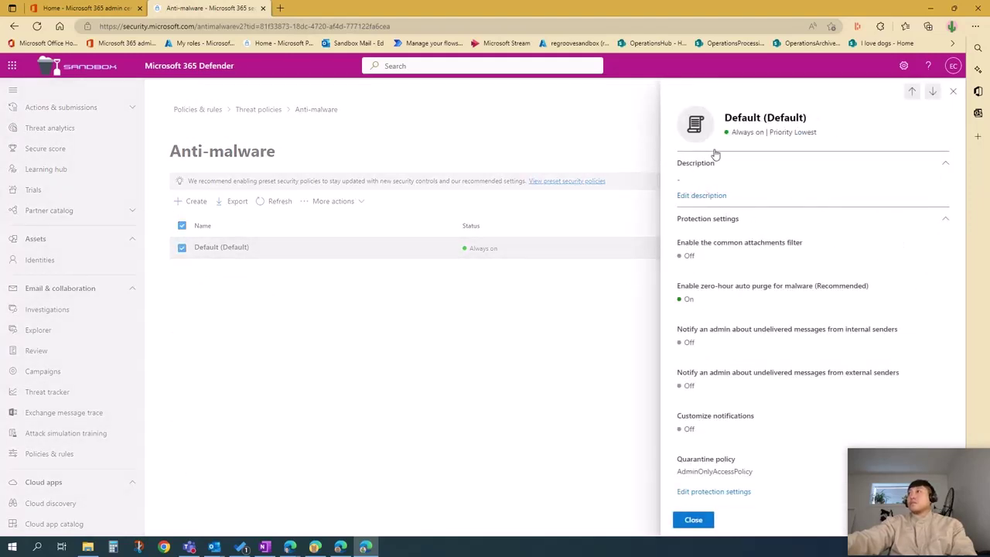
left_click(722, 493)
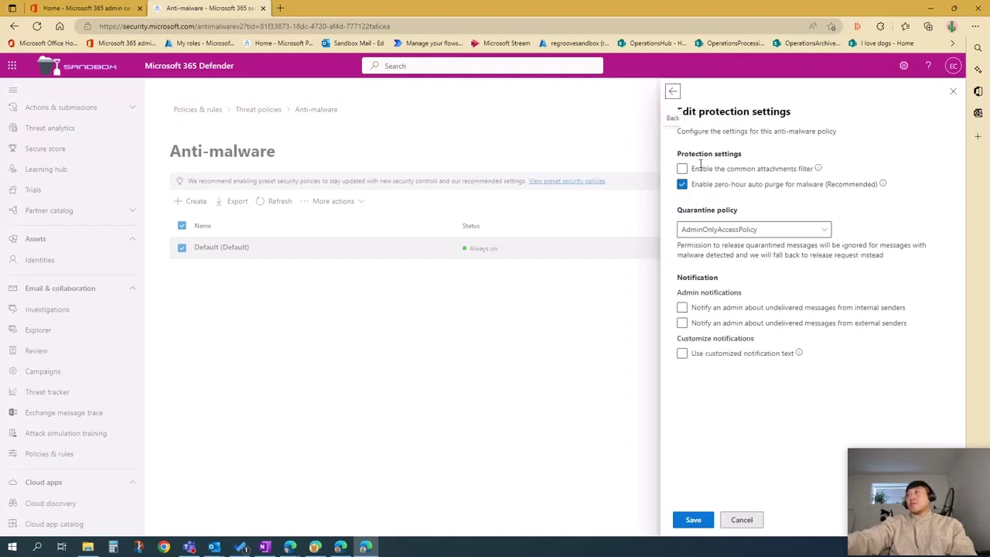
left_click(739, 519)
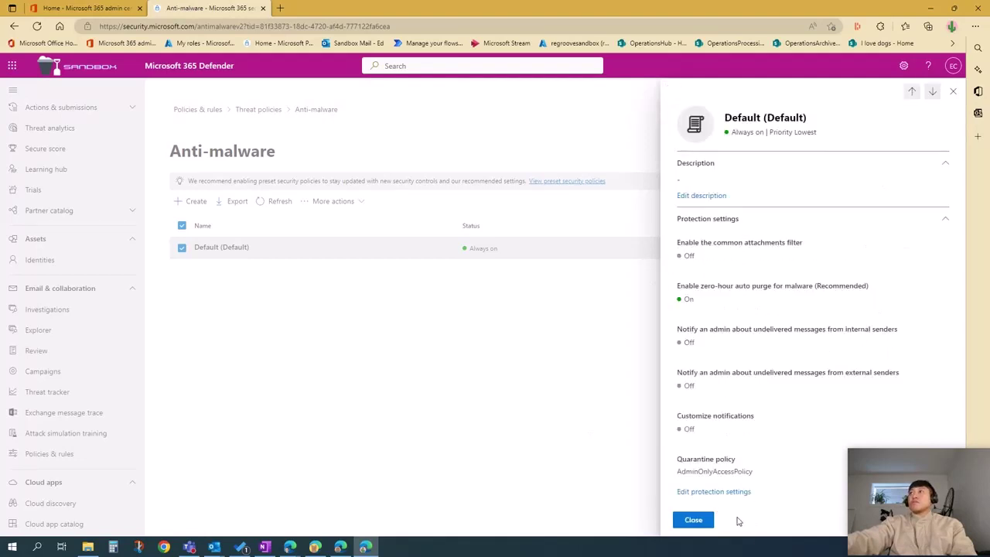
left_click(691, 520)
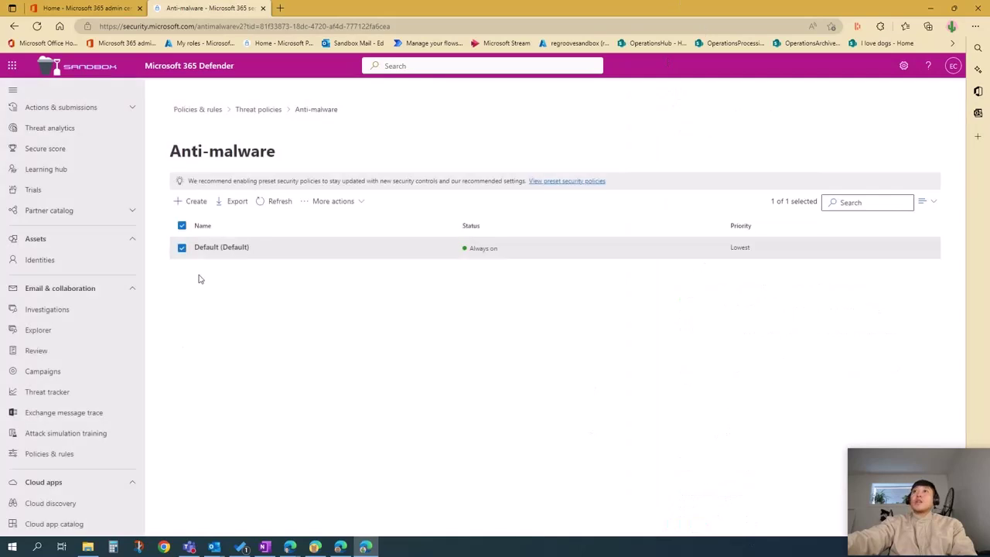
left_click(258, 110)
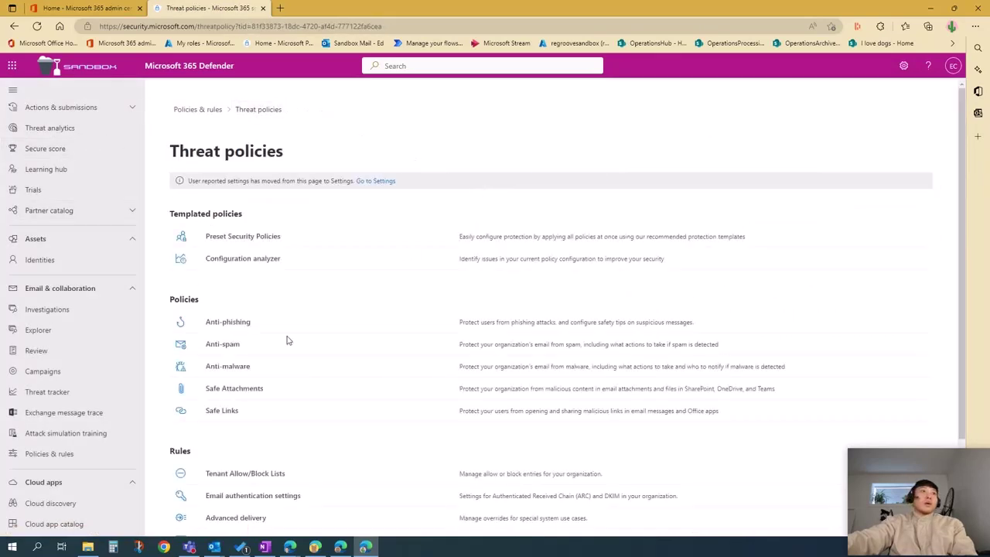